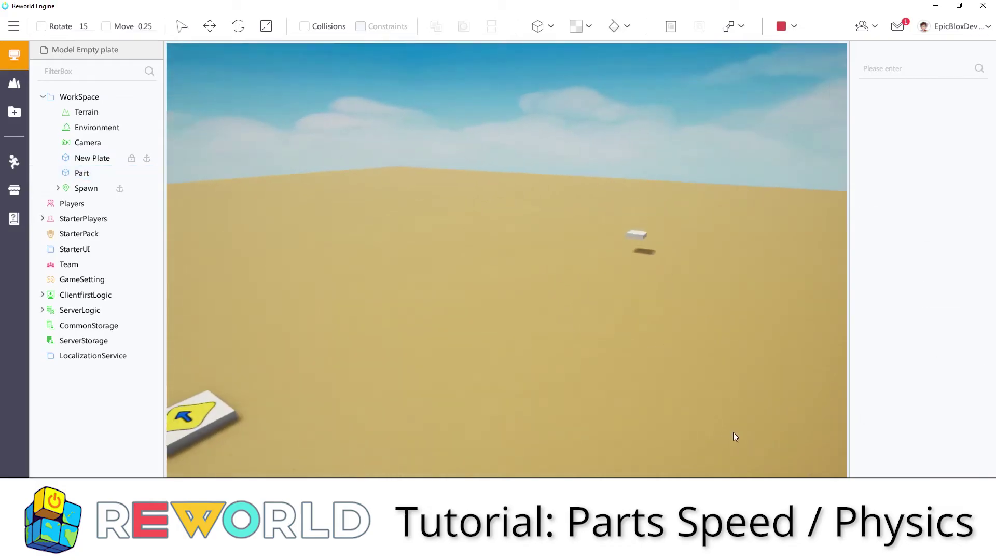
right_click_drag(733, 432, 723, 430)
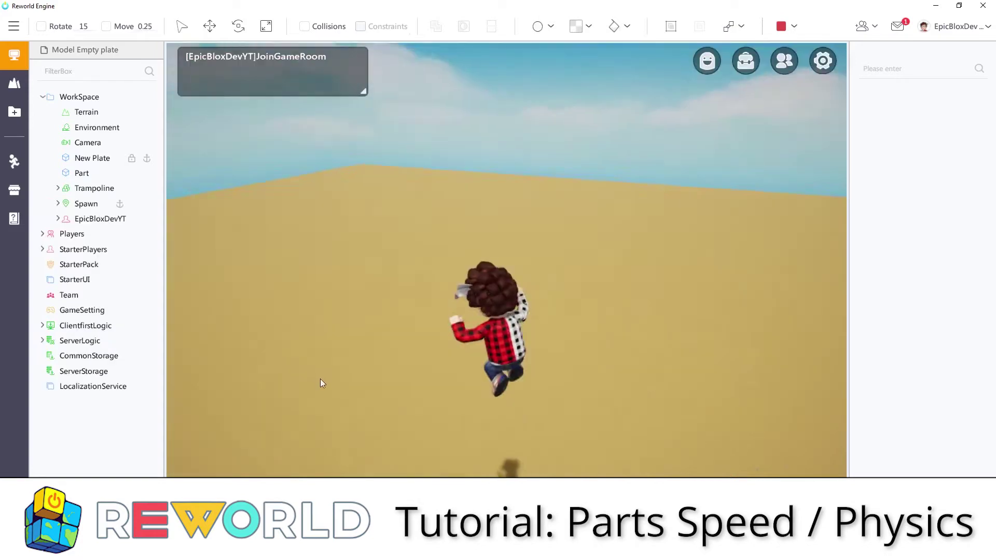
right_click_drag(448, 375, 395, 395)
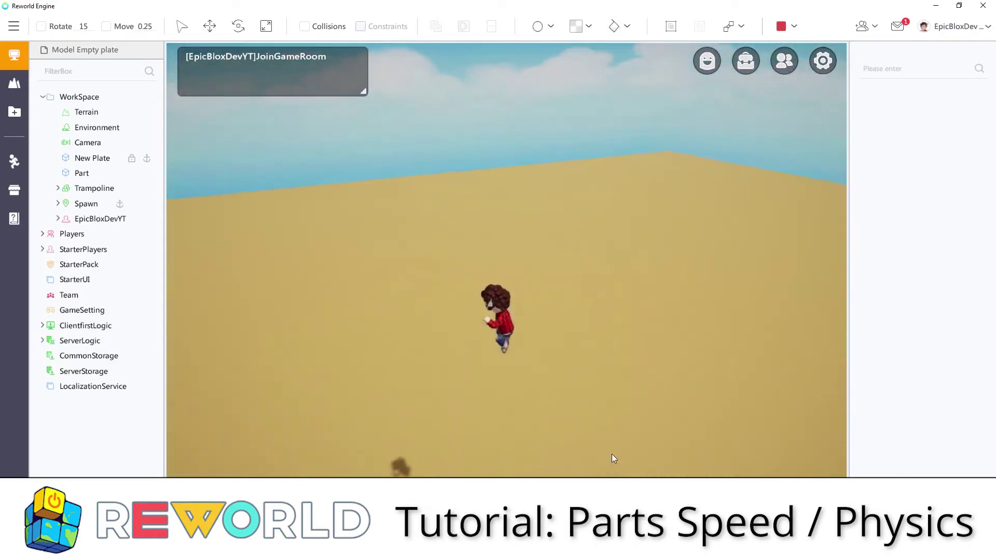
right_click_drag(604, 409, 681, 387)
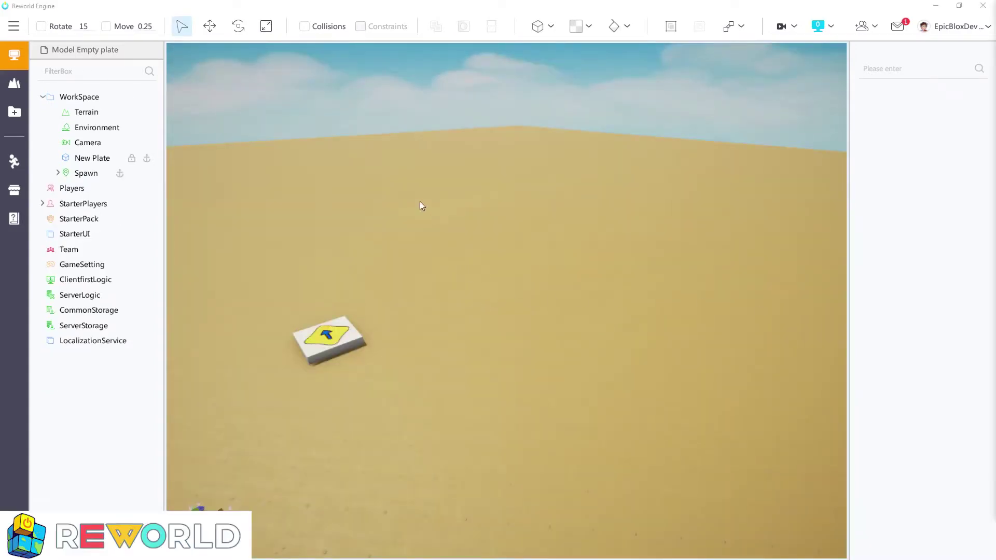
Insert a cube part and place it on the plate near the spawn, at about X 2.25, Z -4.97
left_click(538, 30)
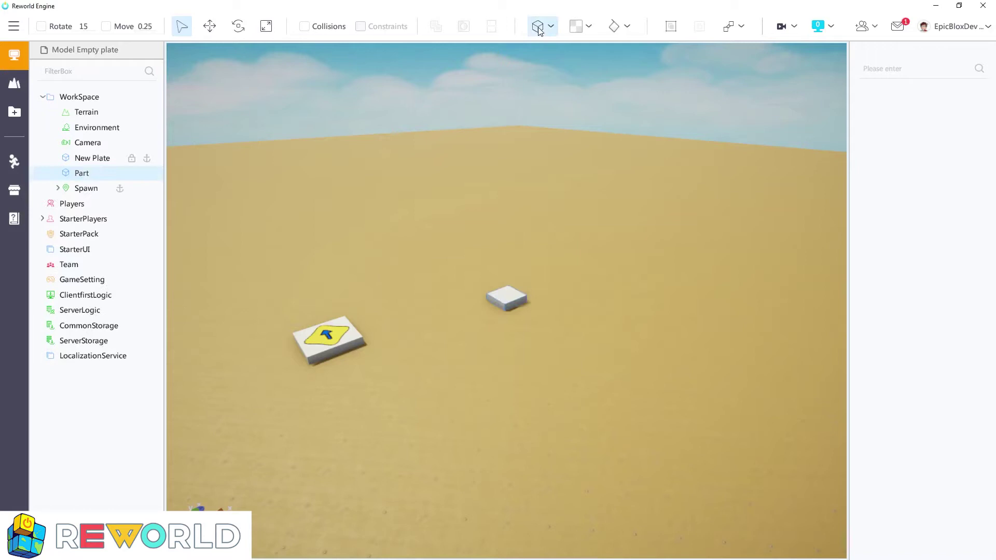
left_click_drag(507, 299, 492, 398)
Set the cube part's X velocity to 10 and run the simulation
scroll(933, 282, "down", 5)
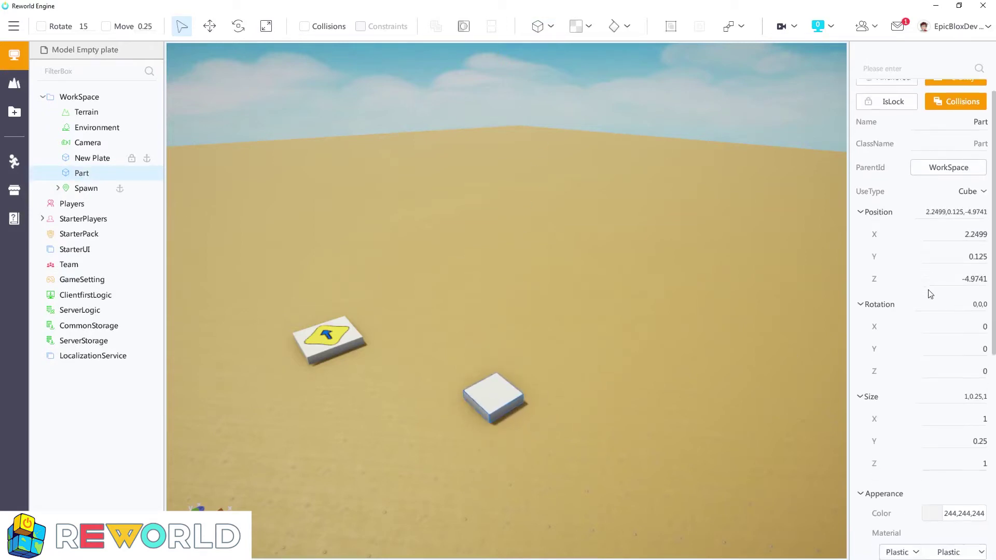
scroll(931, 307, "down", 3)
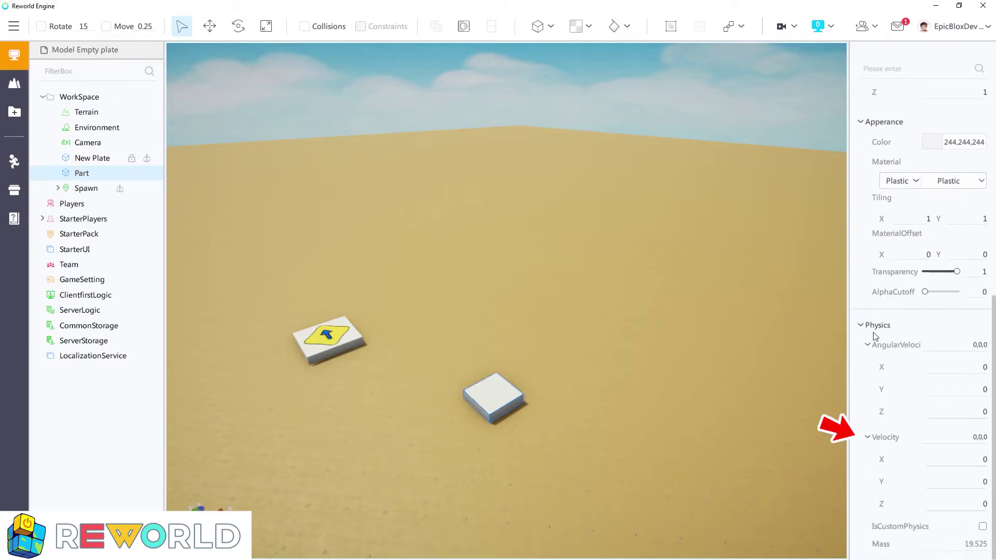
key("s")
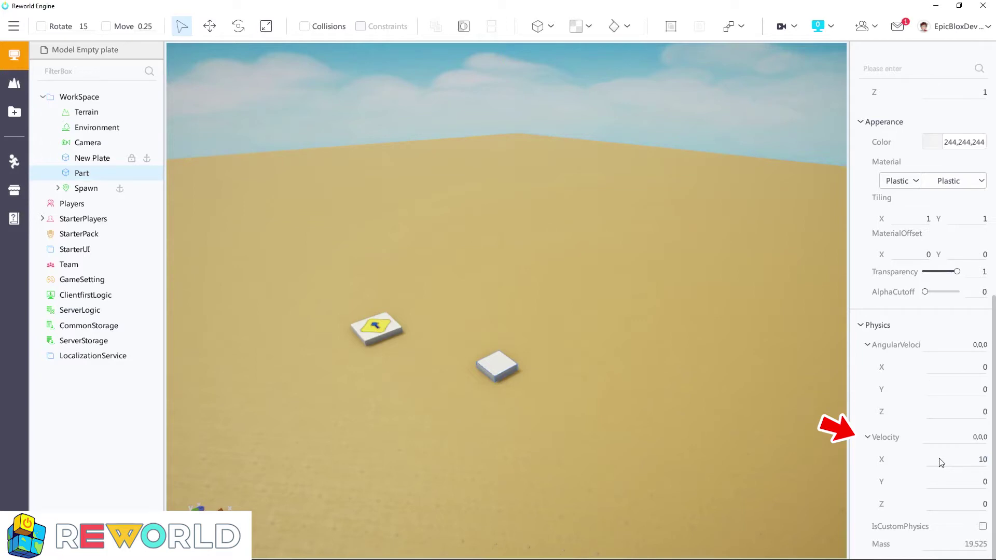
left_click(793, 26)
left_click(817, 73)
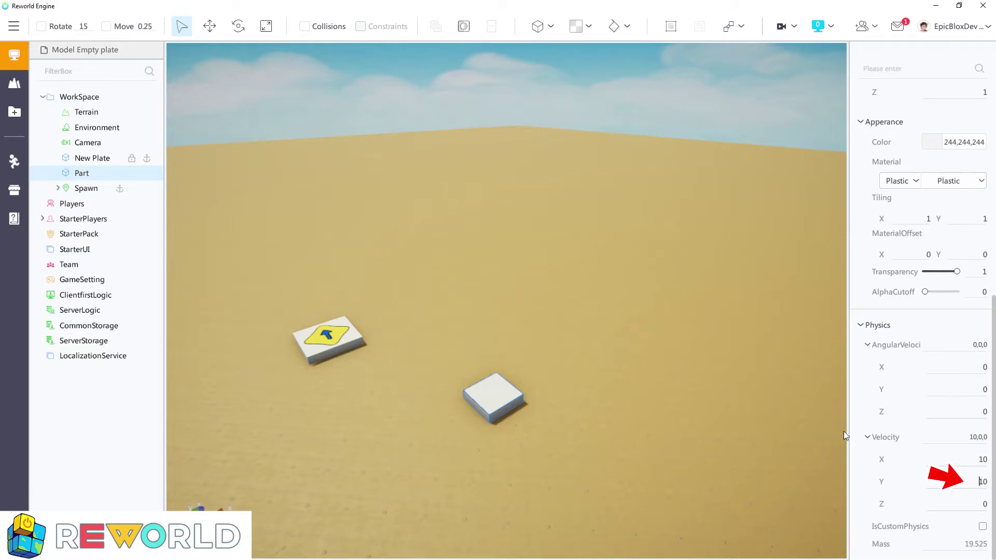
Set the cube part's Y velocity to 10, run the simulation to watch its flight, and stop it
left_click(795, 27)
left_click(784, 75)
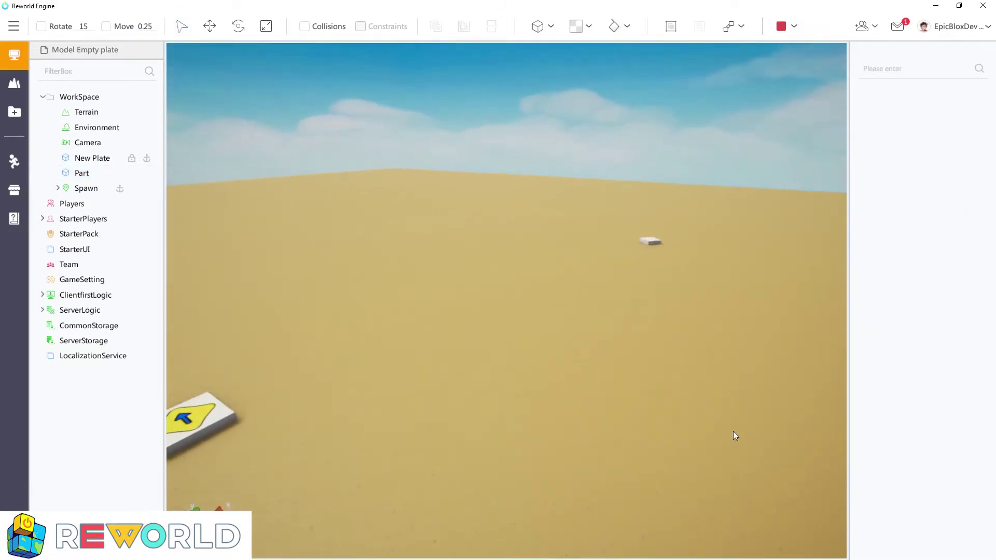
right_click_drag(733, 431, 723, 429)
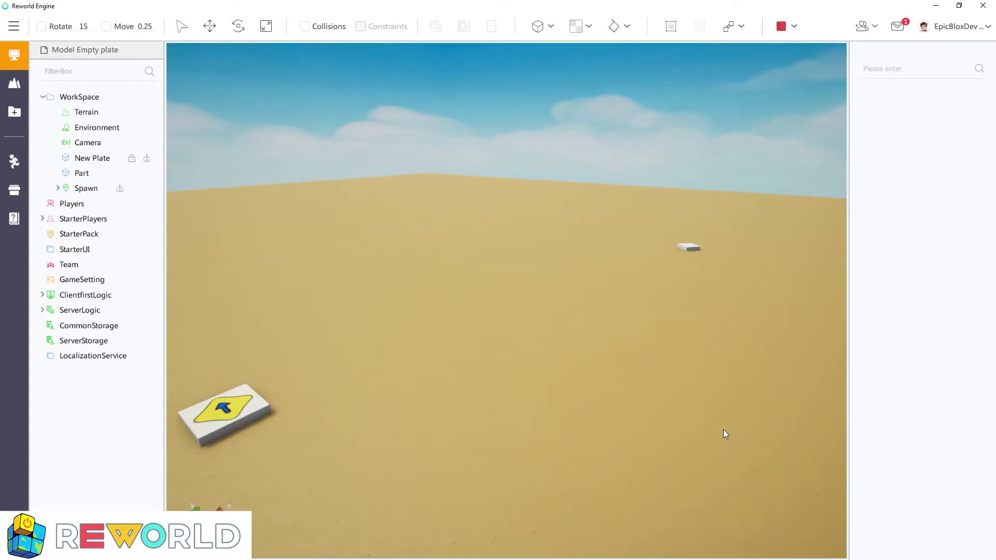
left_click(781, 26)
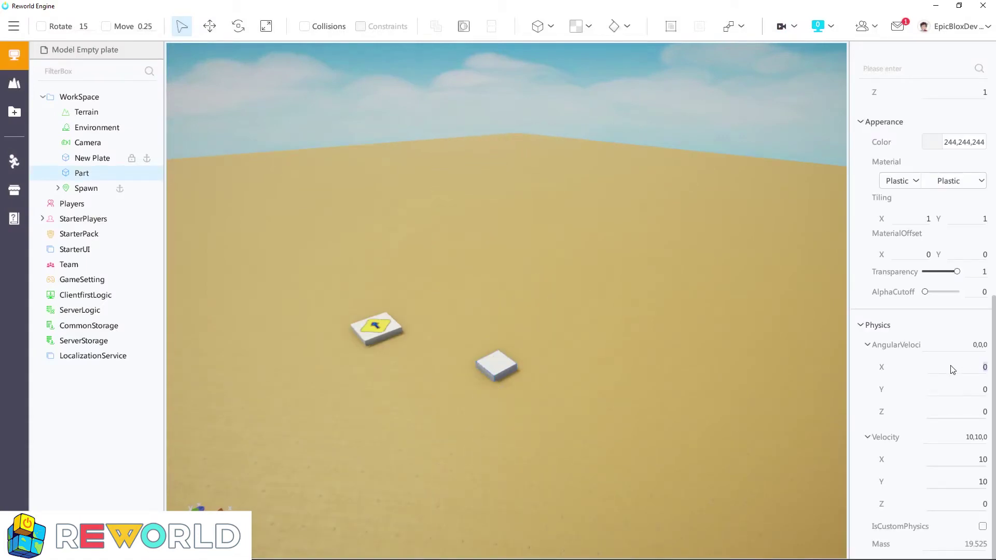
Run the simulation to observe the cube part with an X angular velocity, and stop it
left_click(796, 26)
left_click(782, 74)
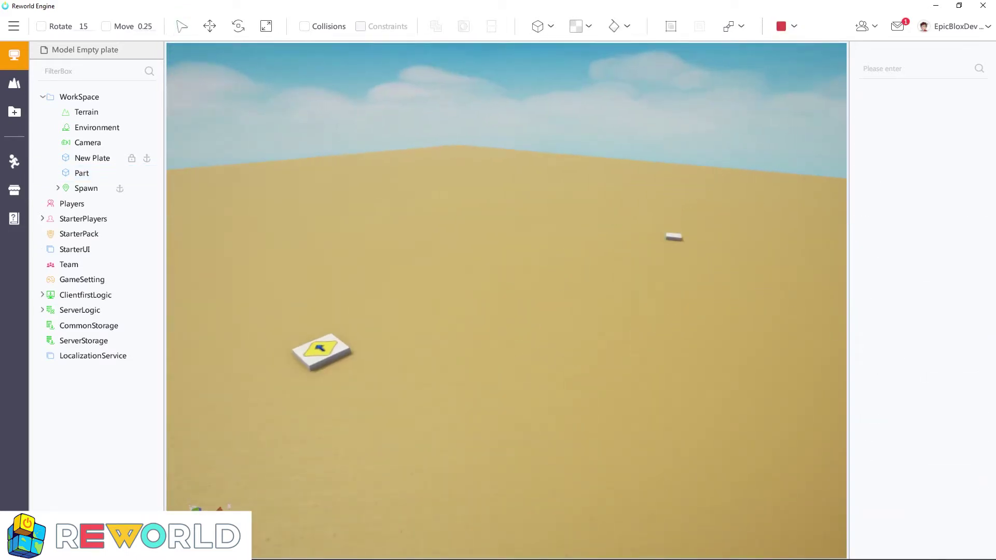
left_click(781, 26)
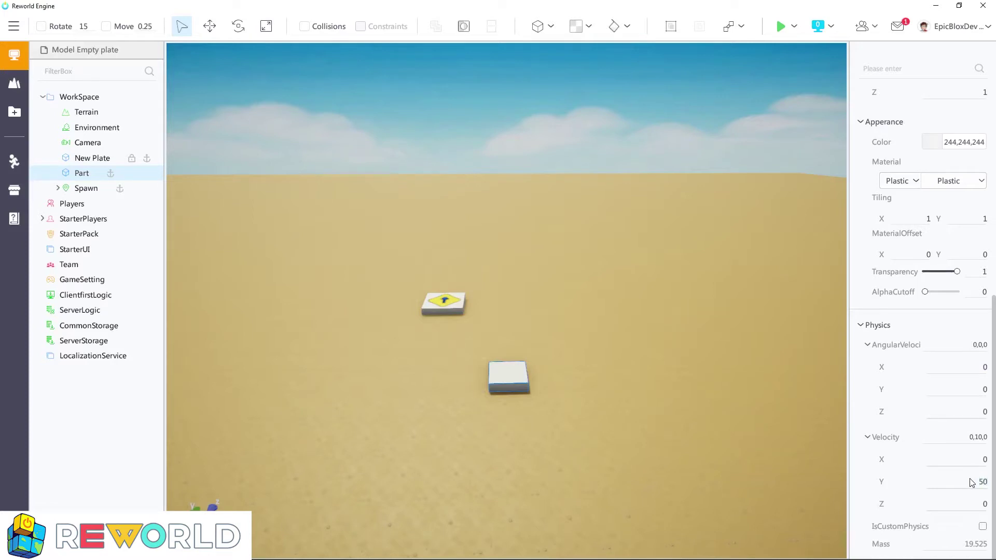
Set the anchored cube's Y velocity to 50 and start a play test
scroll(863, 268, "up", 6)
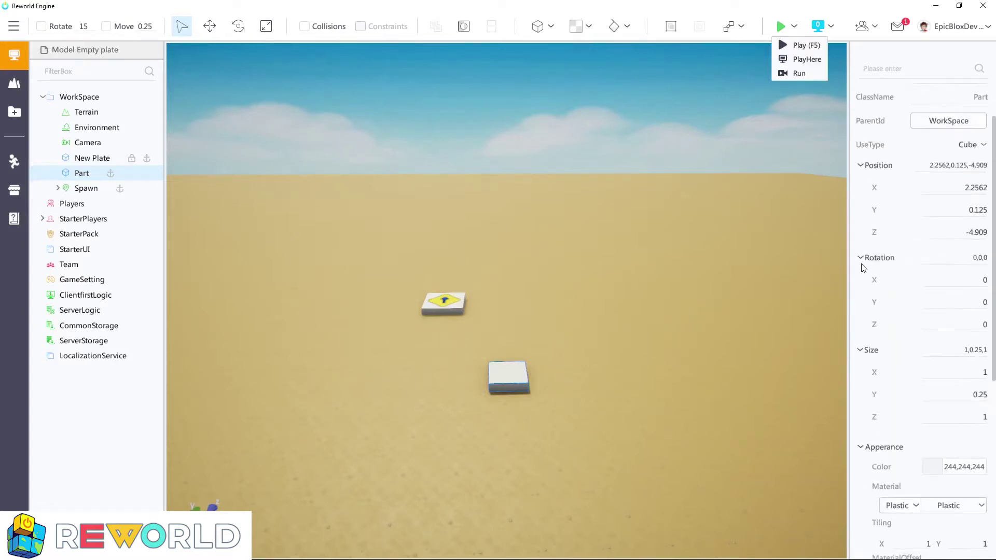
scroll(863, 267, "up", 2)
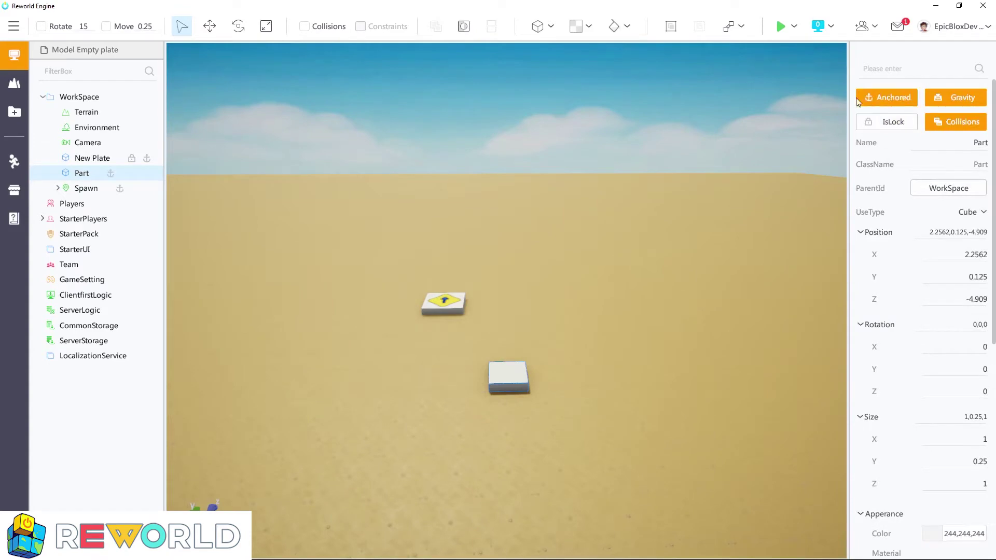
left_click(781, 26)
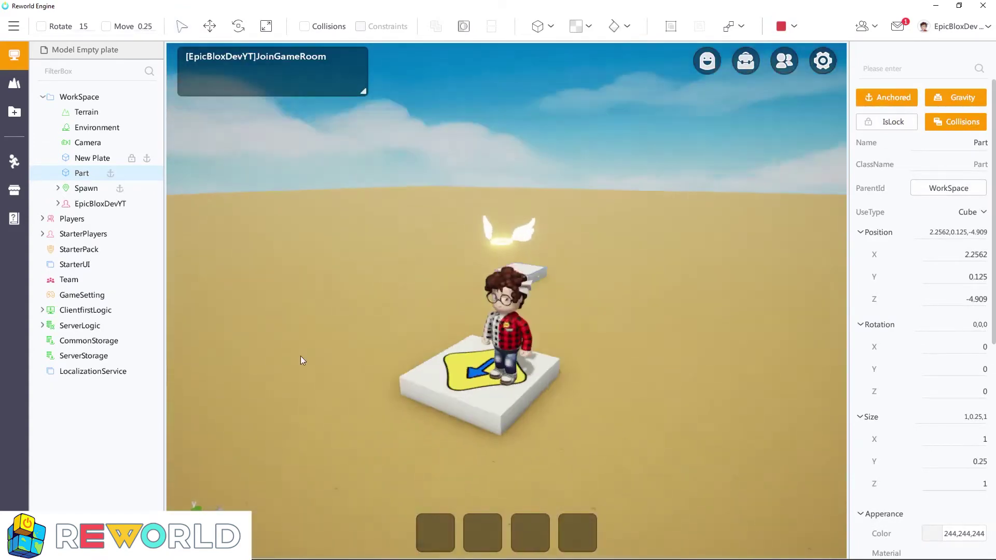
Move and jump the character onto the anchored cube to test its upward launch, and stop the play test
key("w")
right_click_drag(290, 368, 564, 430)
key("space")
key("s")
key("w")
key("space")
key("w")
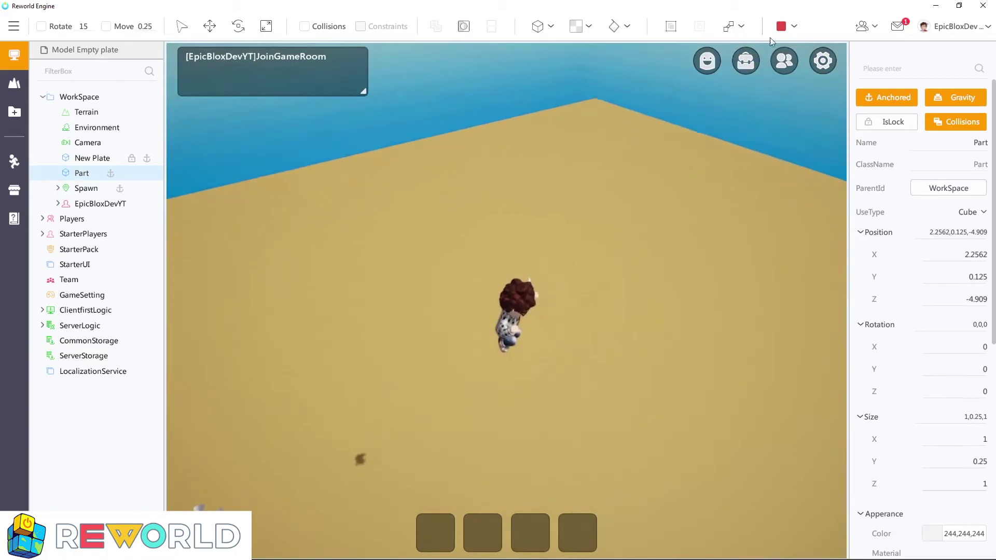
left_click(781, 27)
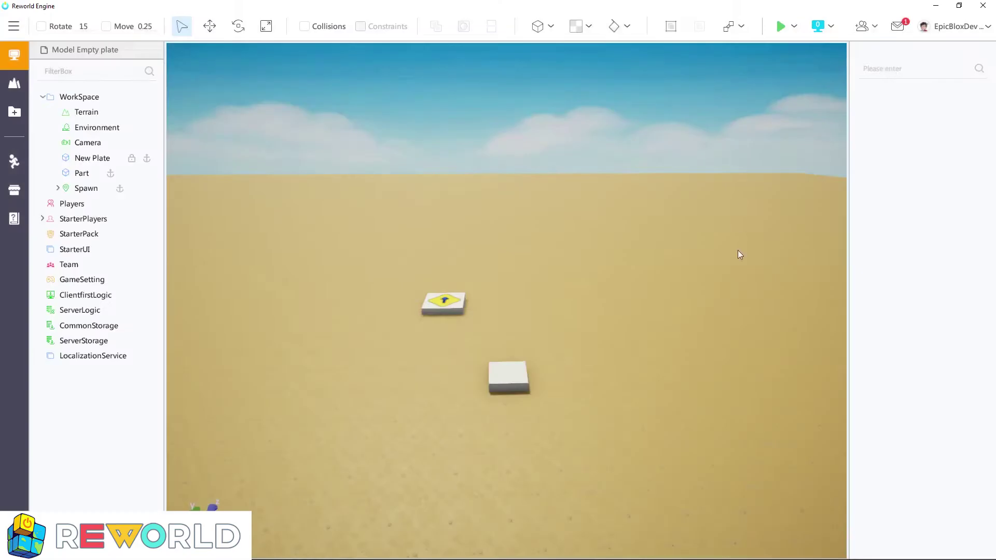
Insert a sphere part and position it in the air above the anchored cube
left_click(550, 27)
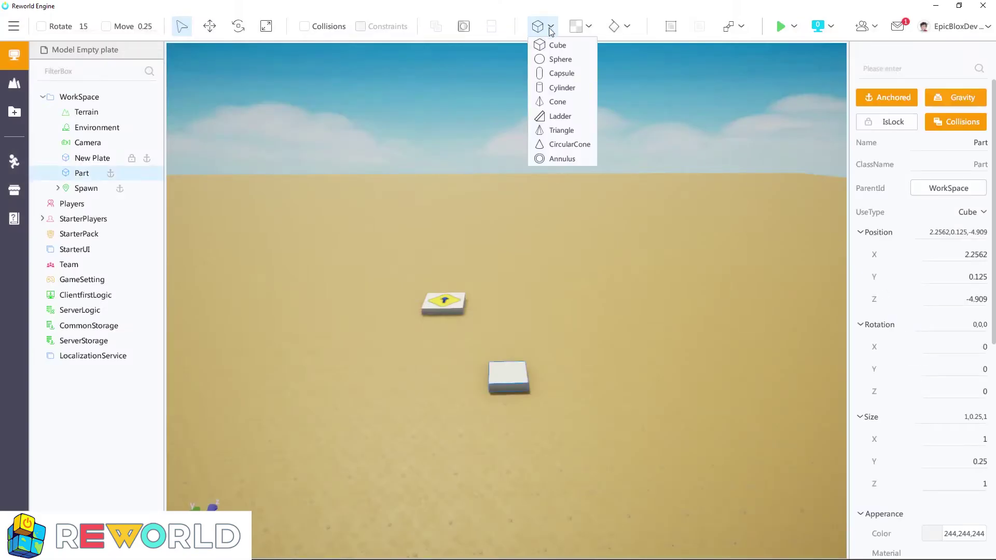
left_click(543, 60)
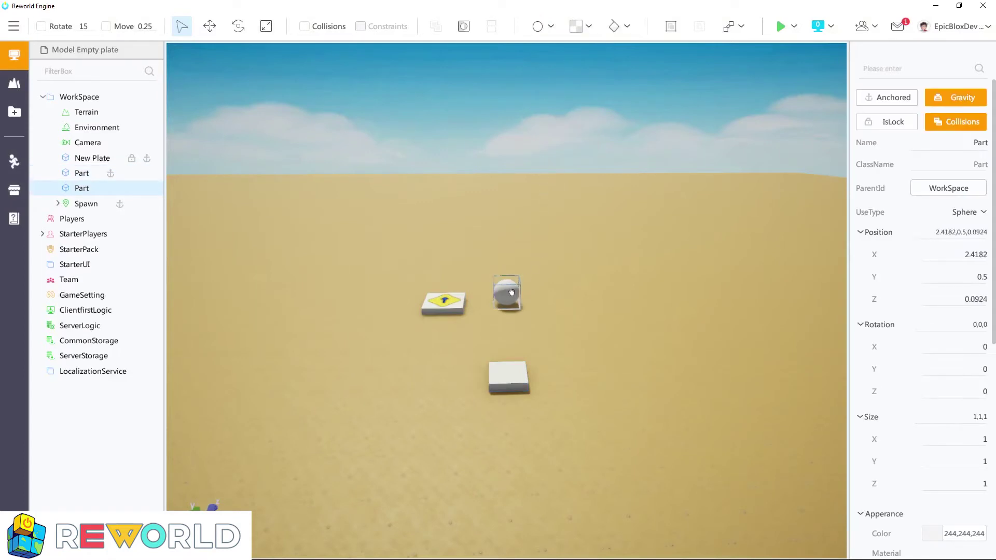
left_click_drag(514, 292, 506, 225)
left_click(210, 26)
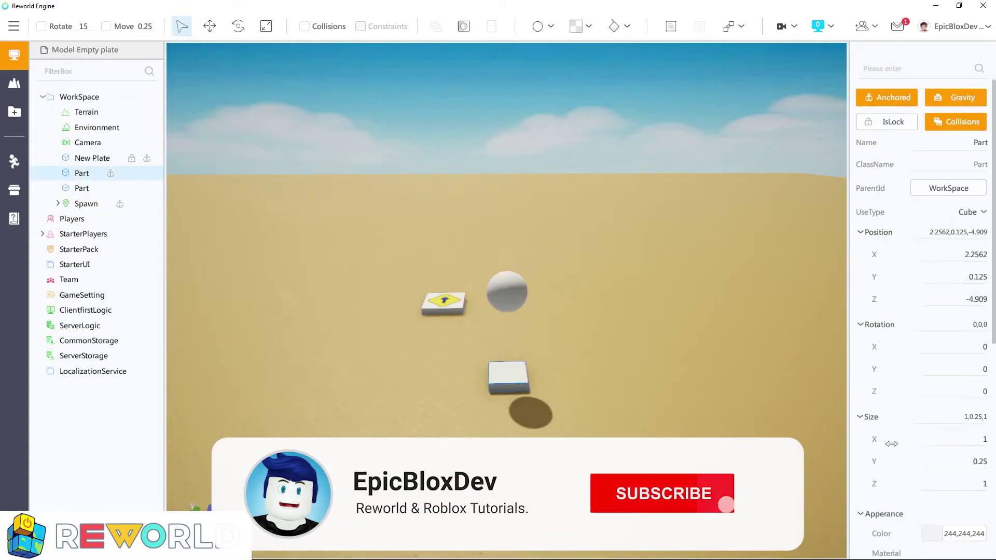
Open the anchored cube's Y velocity for editing and run the simulation to drop the sphere onto it
scroll(894, 453, "down", 8)
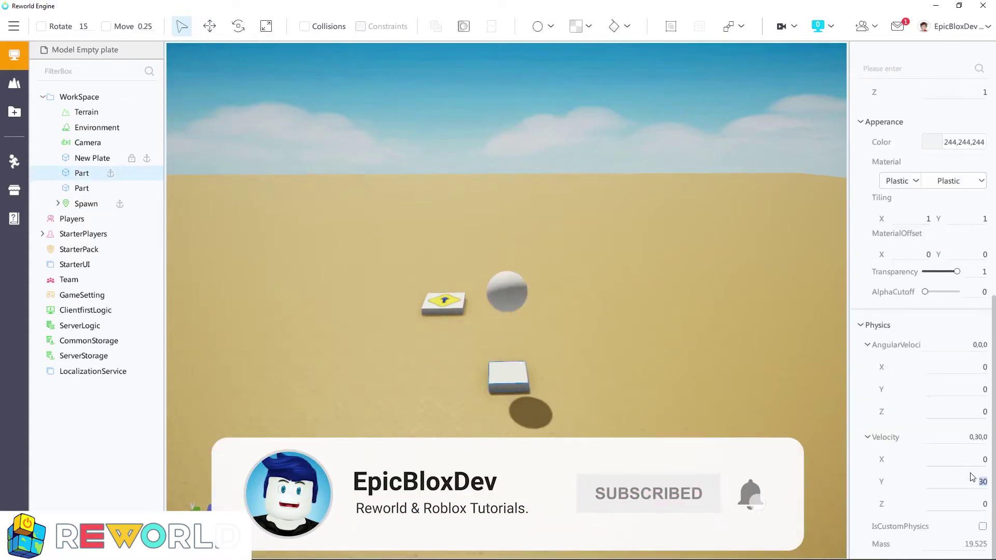
left_click(781, 27)
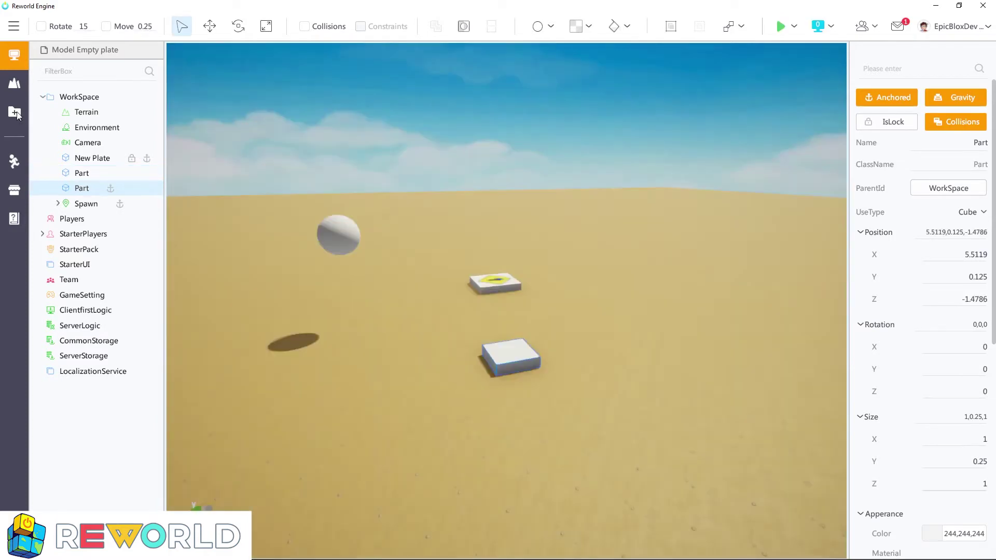
Search the model library for "trampoline", insert the Trampoline model and place it on the plate beside the anchored cube
left_click(15, 112)
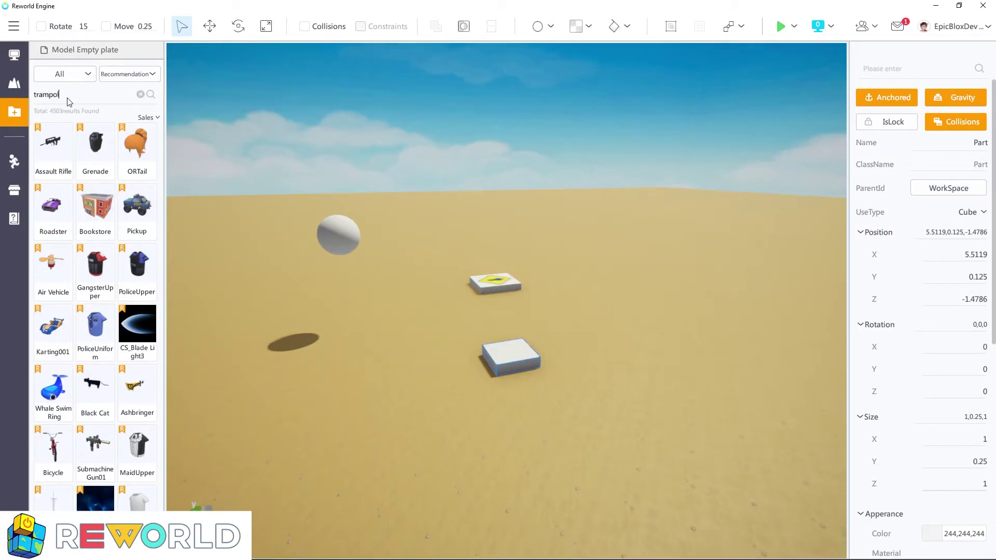
key("Return")
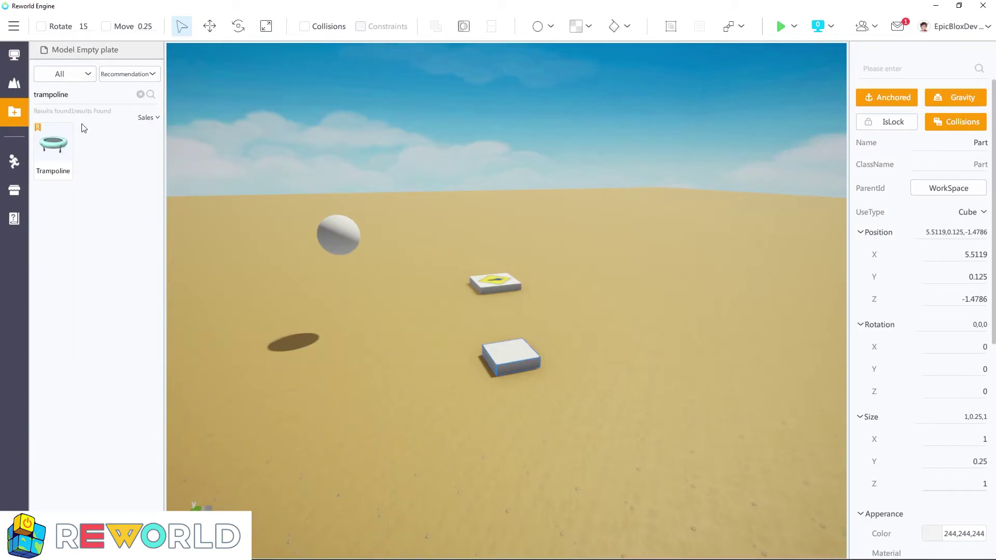
left_click(67, 148)
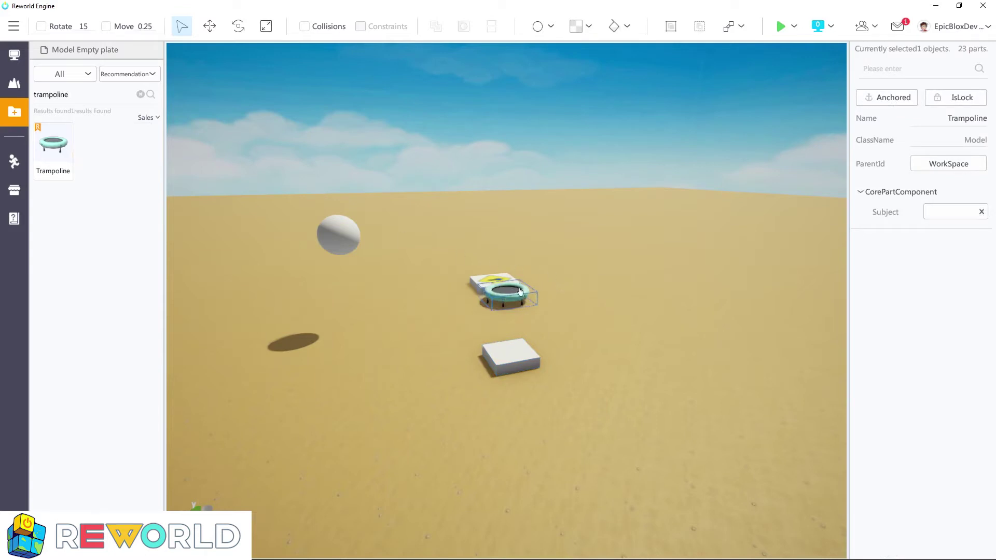
left_click_drag(521, 292, 408, 394)
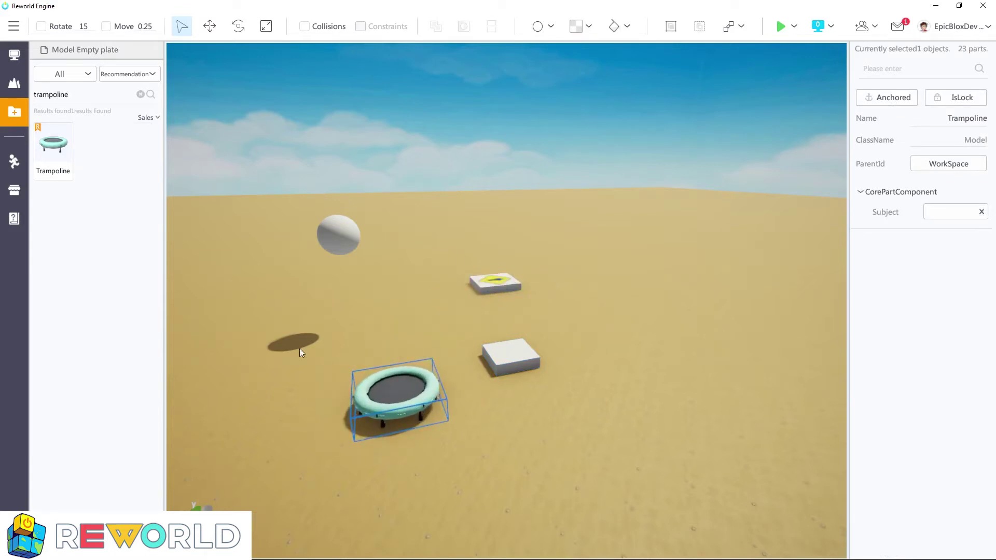
Select all parts and union objects inside the Trampoline model and anchor them
left_click(14, 55)
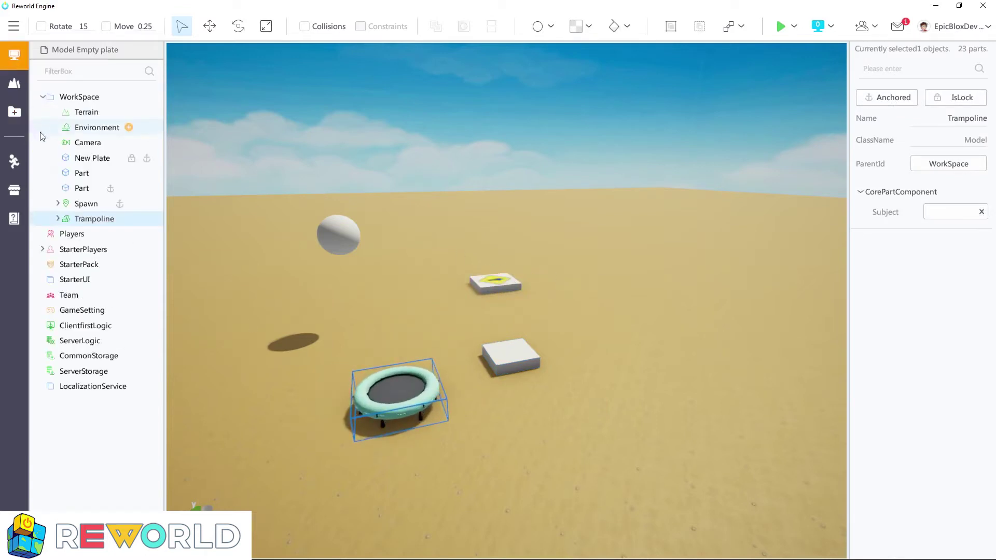
left_click(57, 219)
left_click(83, 233)
scroll(110, 386, "down", 2)
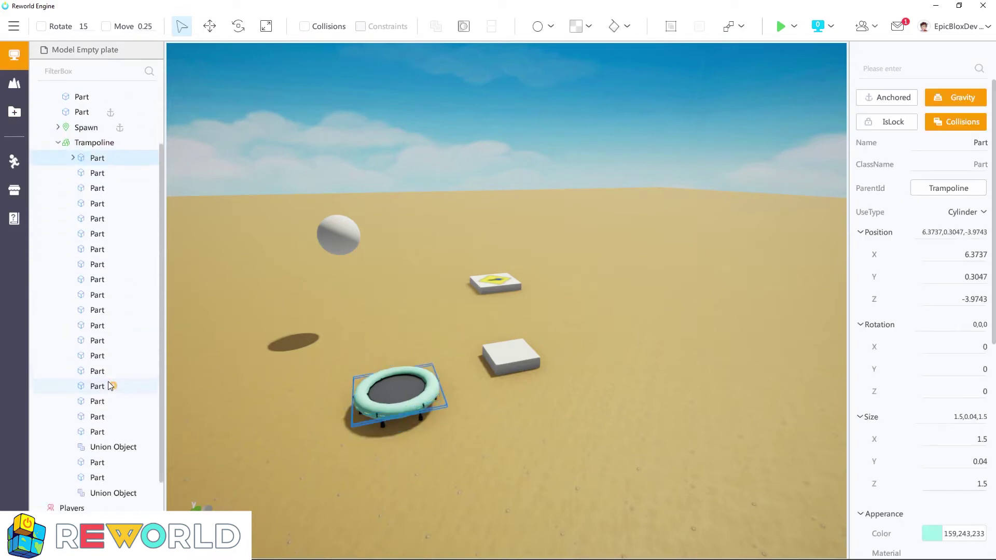
scroll(110, 386, "down", 1)
left_click(114, 480, "shift")
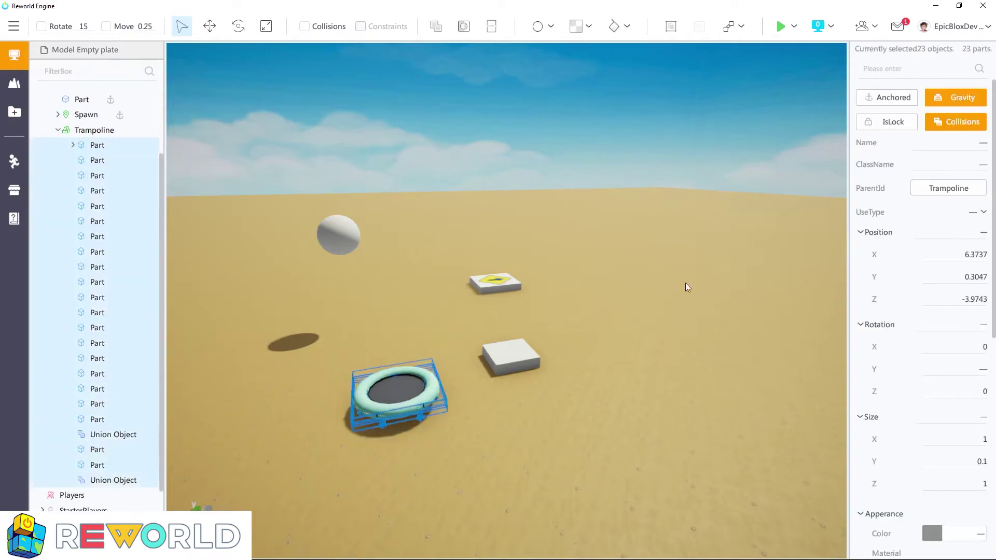
left_click(905, 97)
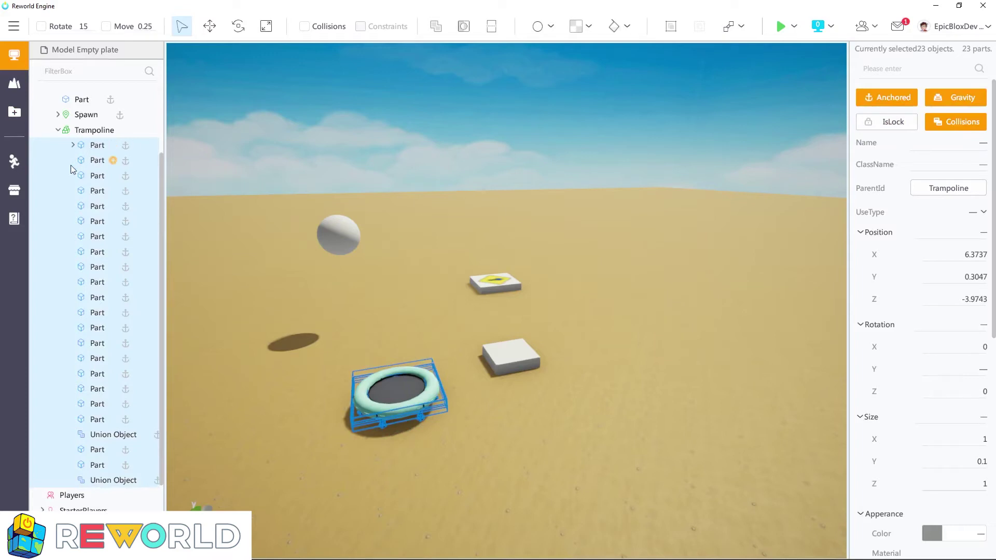
scroll(70, 165, "up", 3)
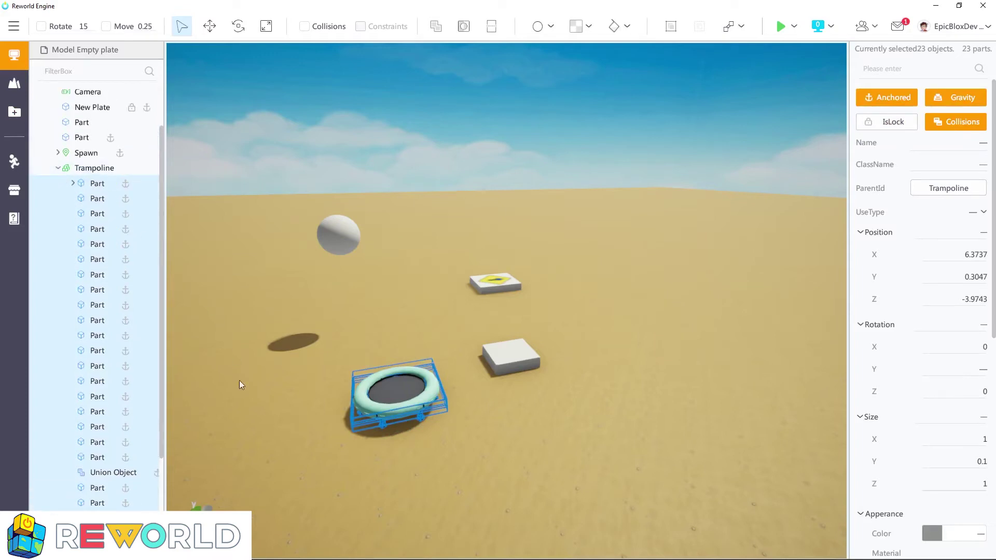
Place the anchored cube on top of the trampoline and rename it Bounce
left_click(318, 407)
left_click(497, 369)
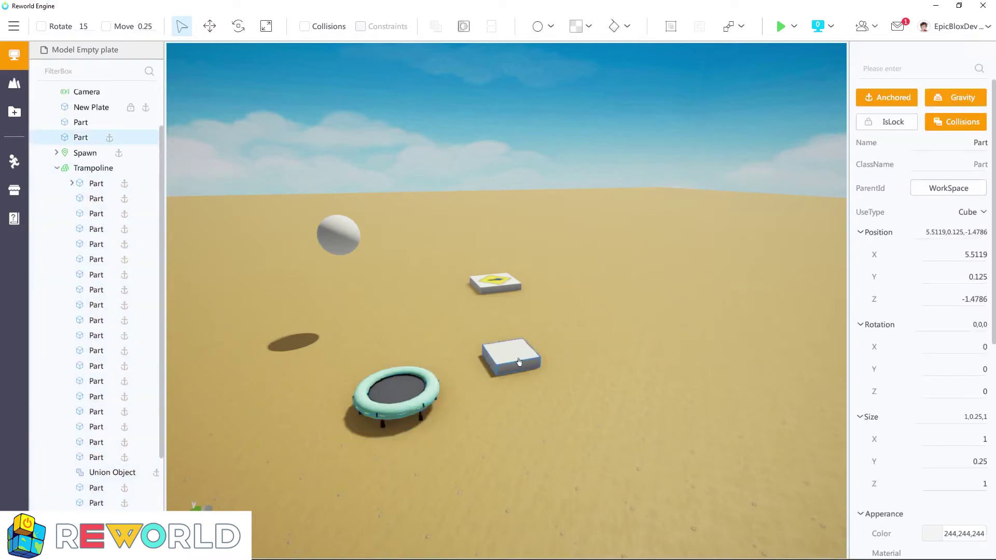
left_click_drag(518, 359, 400, 385)
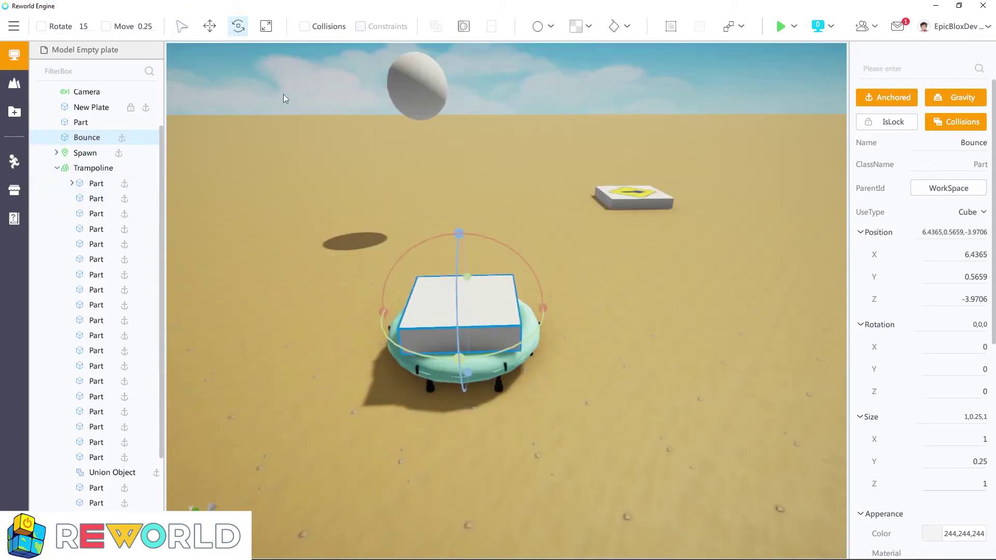
Scale the Bounce part up uniformly to about 1.22 × 0.31 × 1.22 to cover the trampoline
left_click(266, 26)
left_click_drag(465, 312, 472, 297)
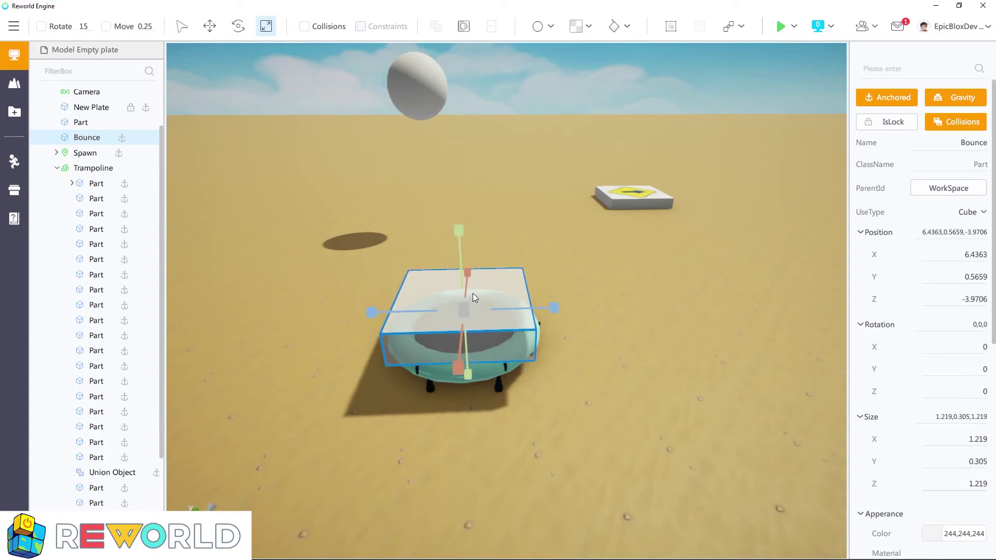
Lower the Bounce part into the trampoline until its Y position is about 0.23
left_click(209, 26)
left_click_drag(460, 238, 466, 277)
scroll(576, 301, "up", 3)
mouse_move(576, 301)
right_mouse_down()
mouse_move(597, 343)
mouse_move(587, 301)
right_mouse_up()
left_click_drag(461, 165, 453, 180)
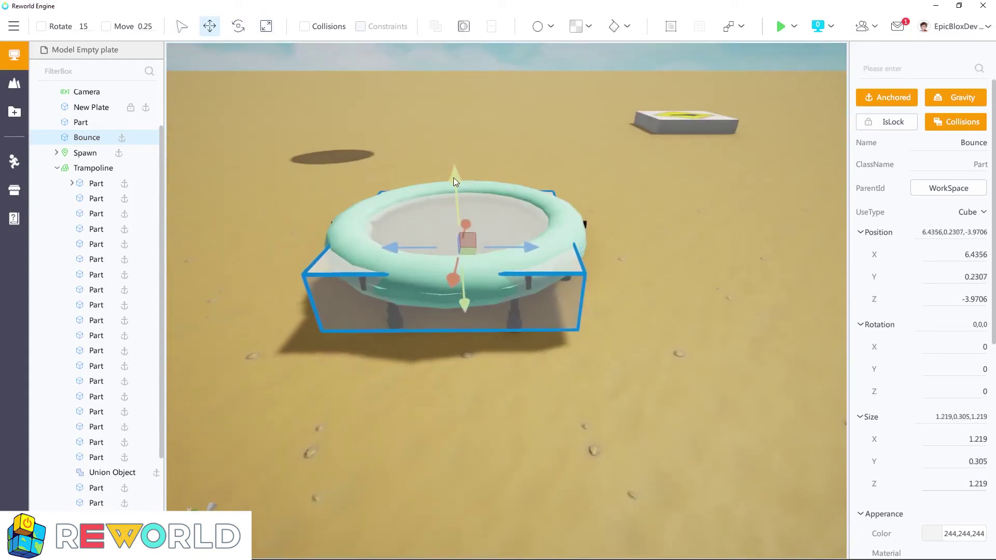
Make the Bounce part invisible by setting its transparency to 0, and deselect it
scroll(915, 443, "down", 5)
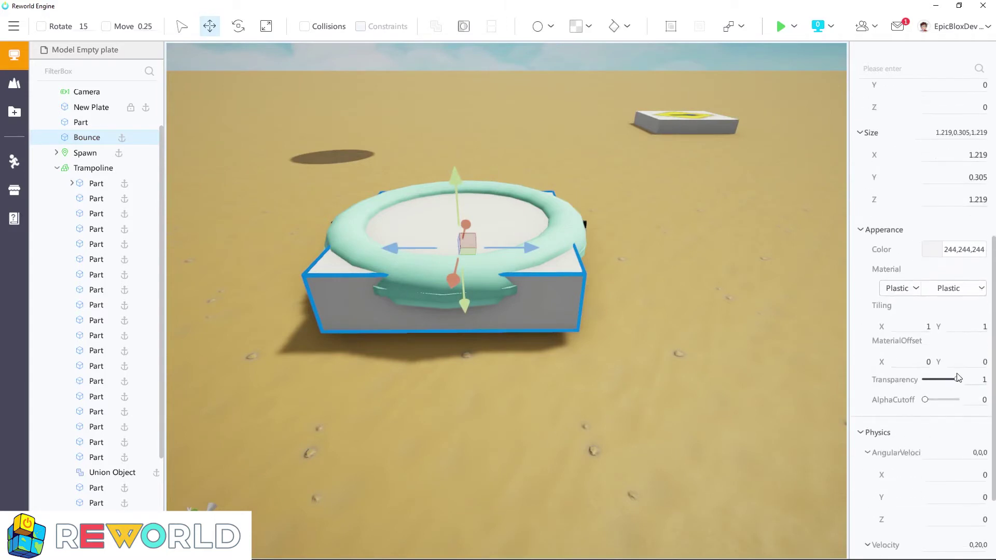
left_click_drag(959, 382, 921, 380)
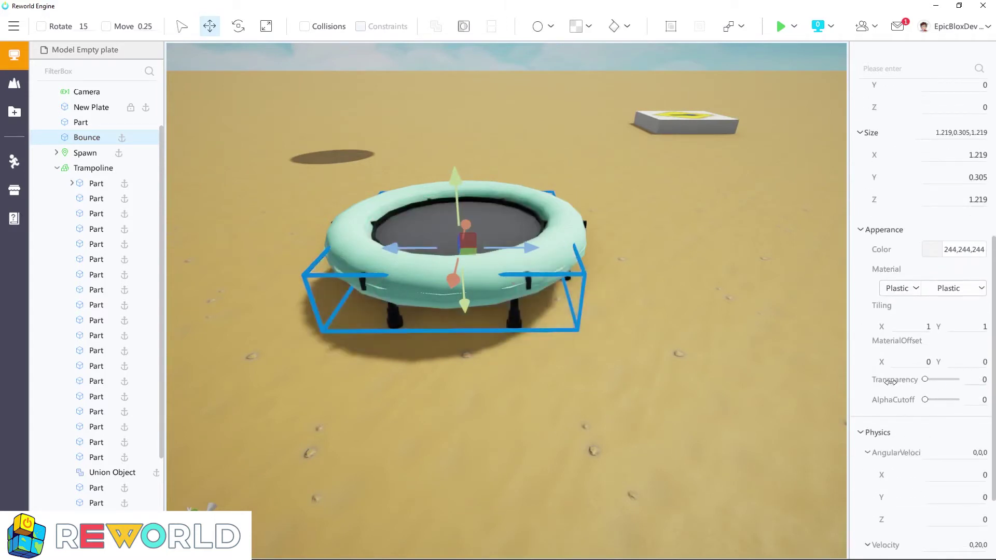
left_click(619, 404)
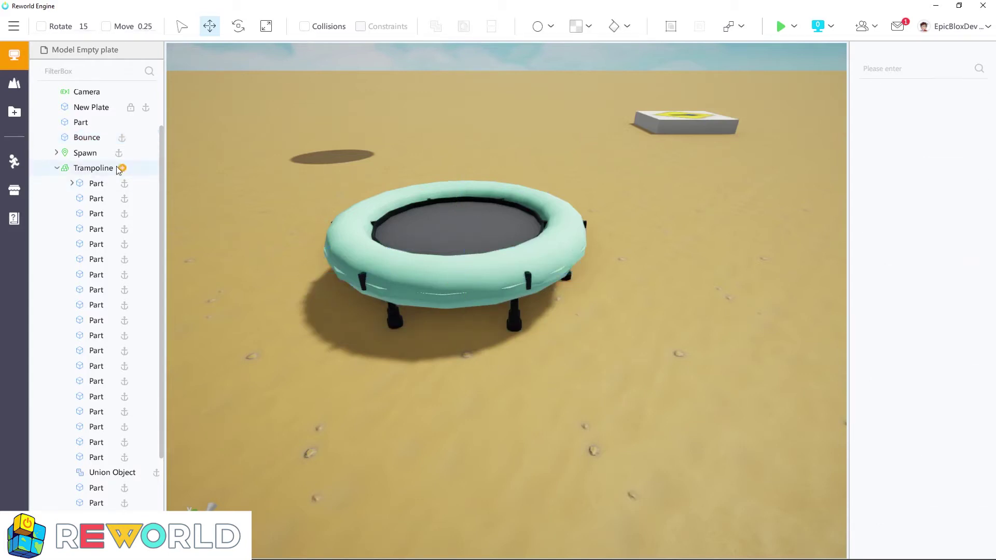
Move the Bounce part into the Trampoline model in the object hierarchy and deselect it
left_click(80, 138)
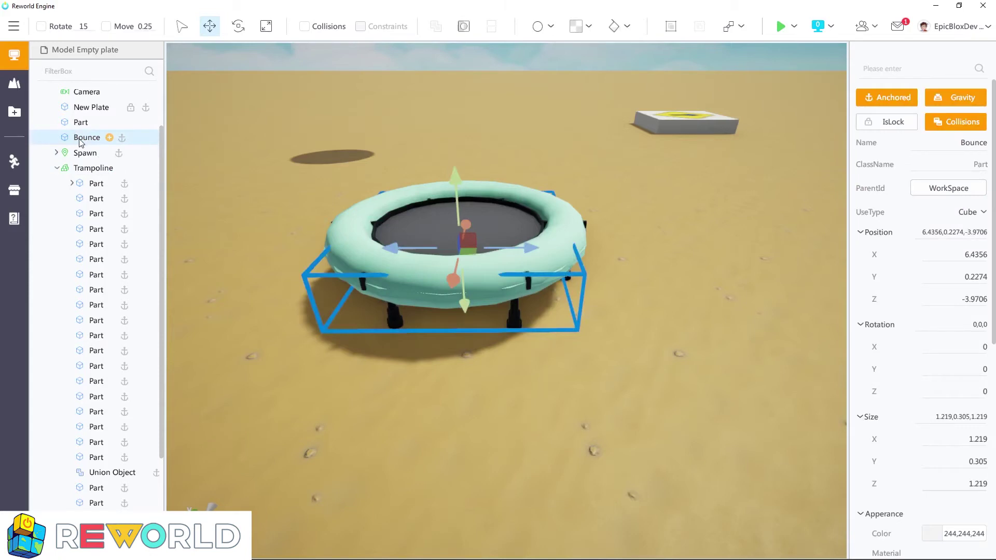
left_click_drag(82, 147, 93, 168)
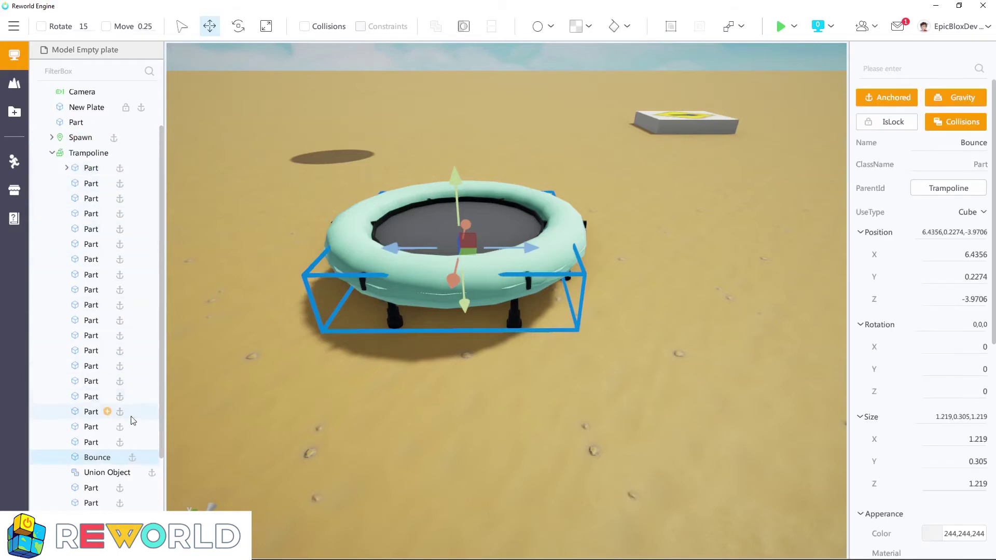
left_click(524, 429)
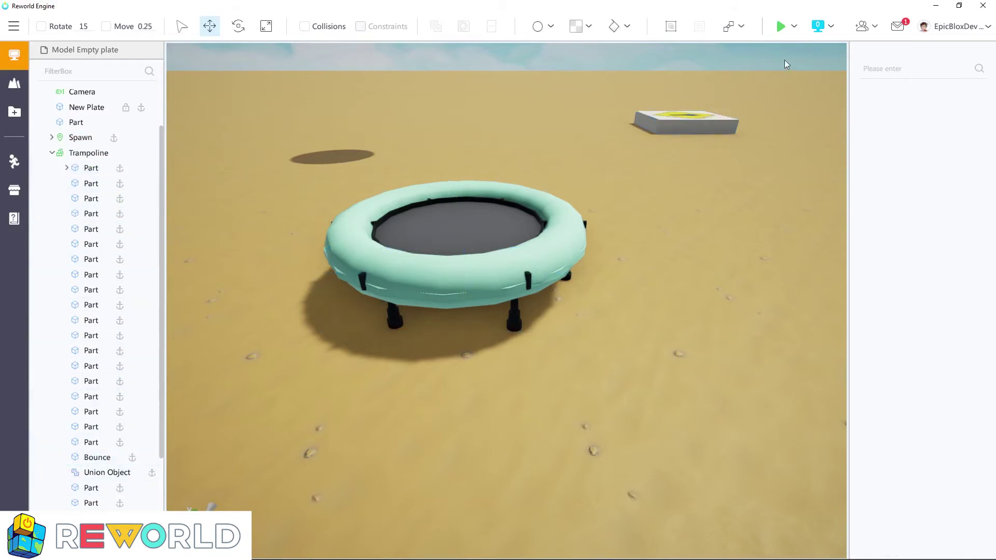
Playtest the trampoline by running the character onto it, and stop the test
left_click(779, 27)
key("w")
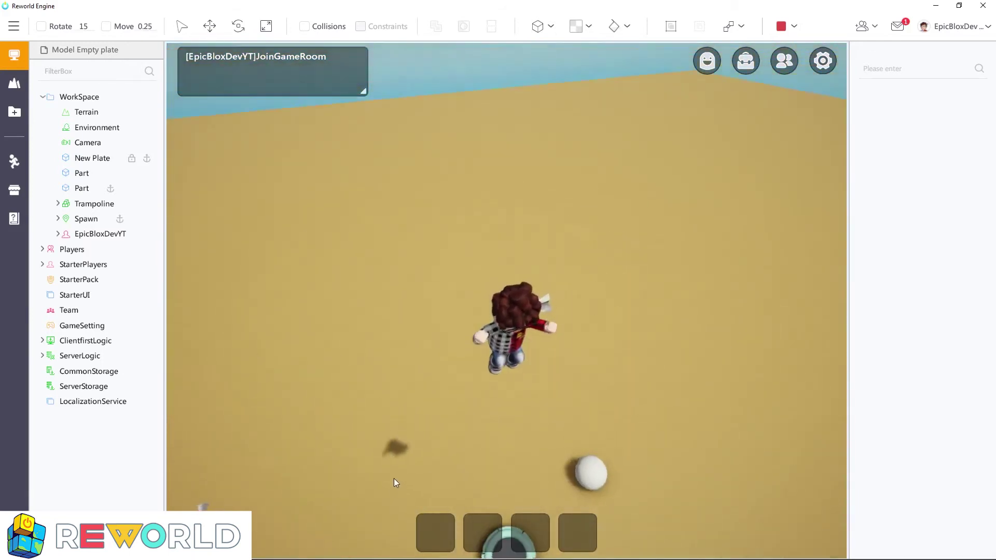
left_click(781, 26)
Position the new cube on the open plate and scale it into a long slab of about 5.21 × 0.25 × 1.87
left_click_drag(506, 299, 587, 320)
key("w")
right_click_drag(594, 354, 683, 358)
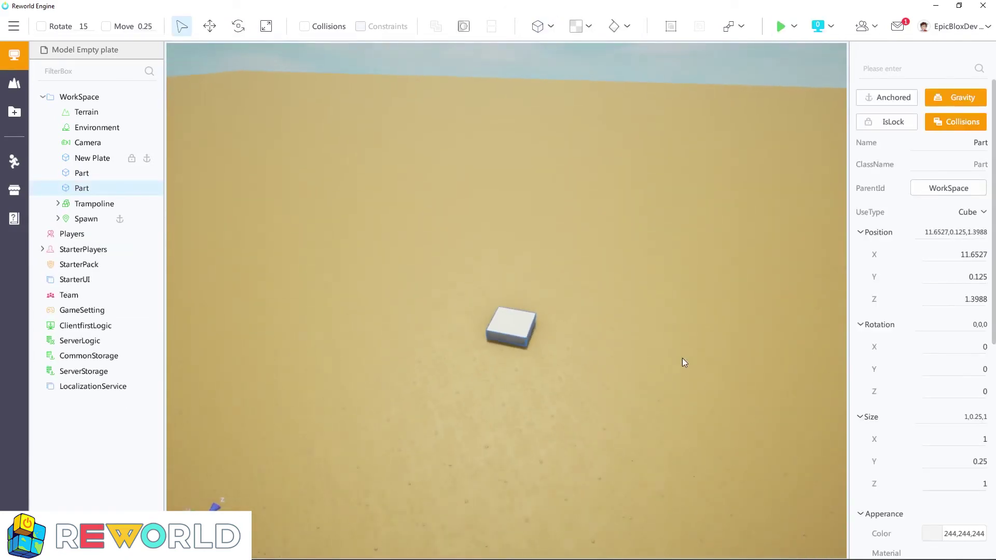
left_click(266, 26)
left_click_drag(592, 340, 742, 371)
left_click_drag(583, 400, 576, 431)
left_click(646, 442)
right_click_drag(646, 442, 582, 405)
left_click(582, 405)
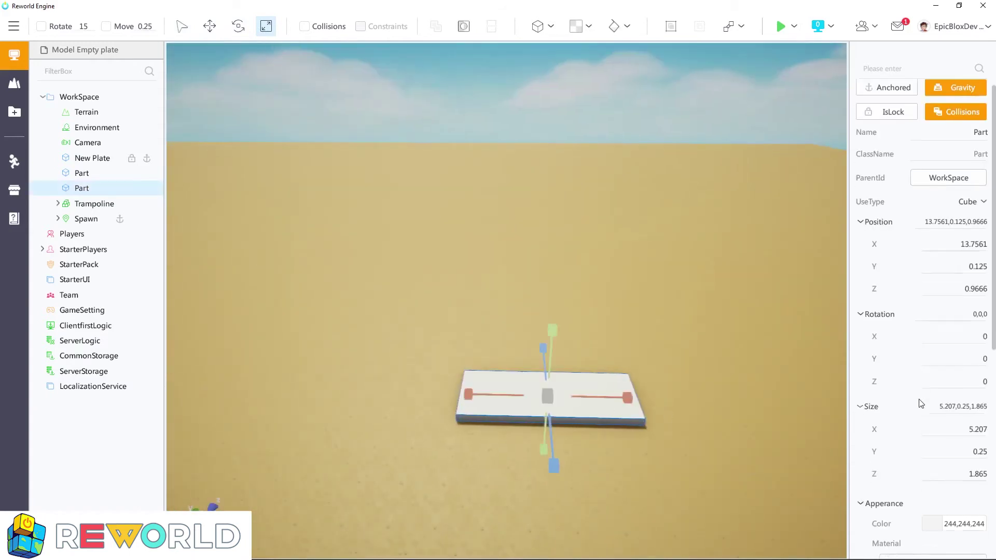
Go through the long slab's physics and velocity properties and anchor the slab
scroll(914, 390, "down", 10)
scroll(913, 390, "down", 1)
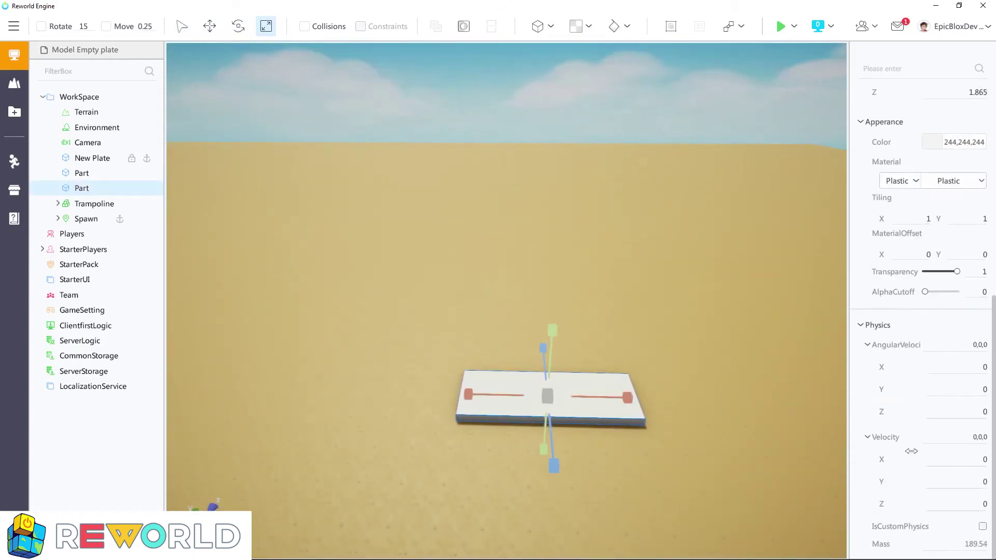
scroll(940, 415, "up", 11)
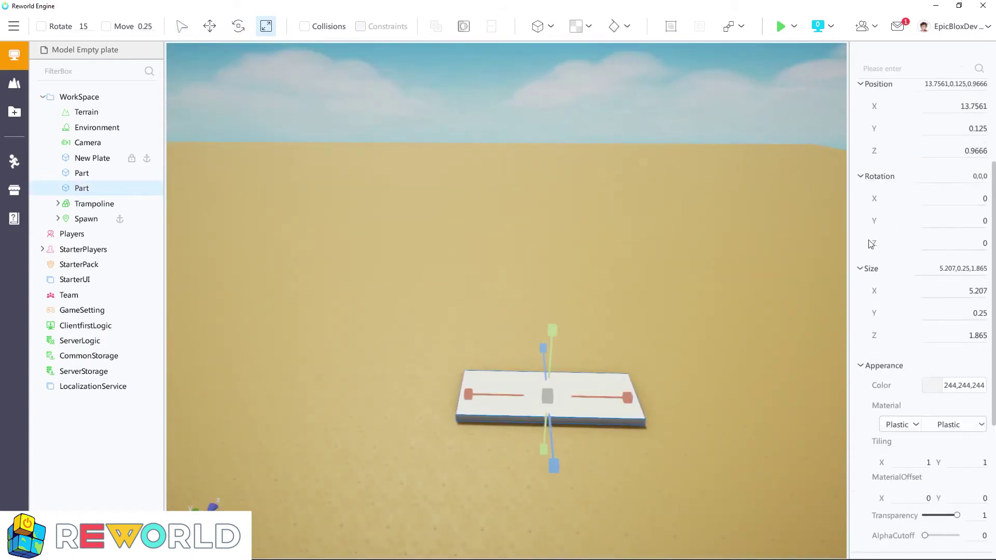
left_click(881, 98)
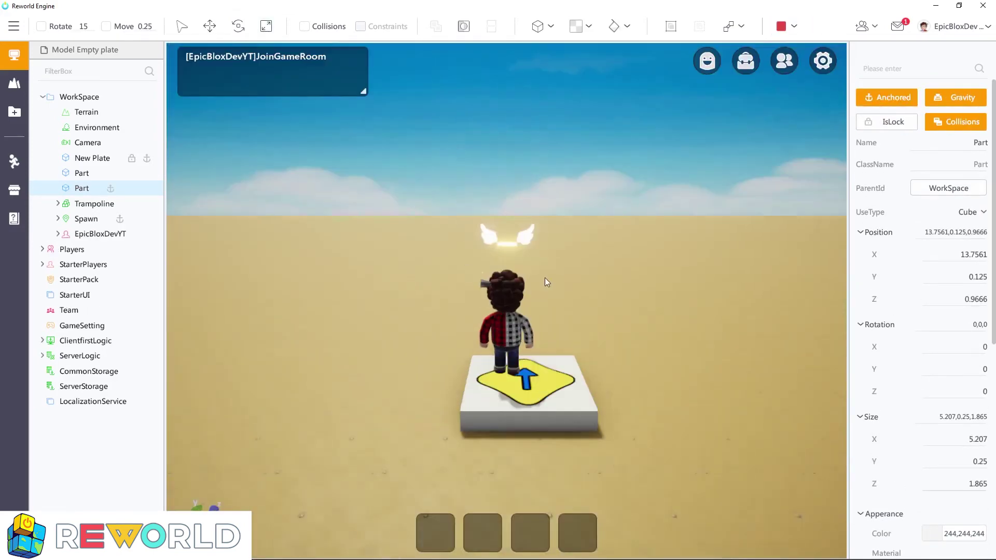
Playtest the long slab by walking the character from the spawn onto it and along it, and stop the test
key("w")
right_click_drag(546, 280, 120, 343)
key("w")
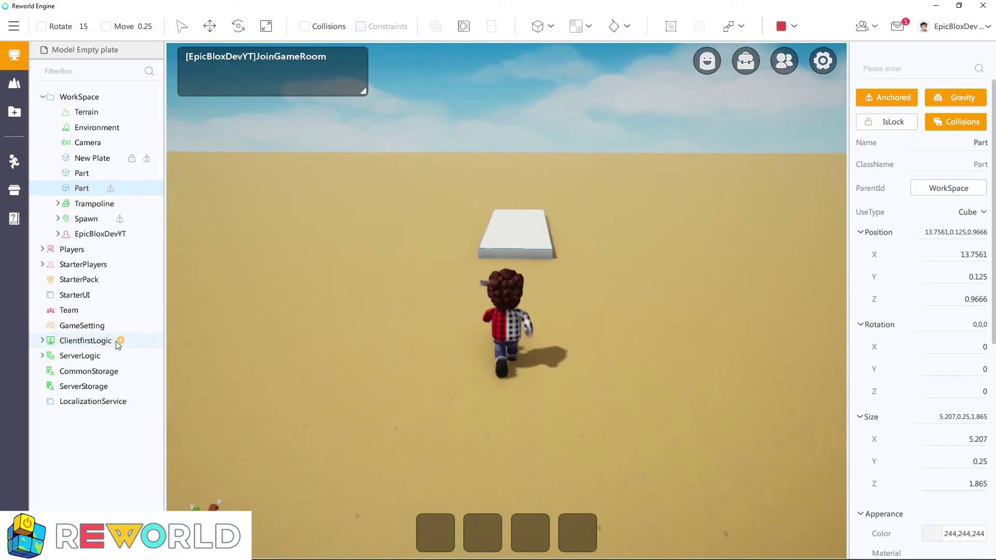
key("w")
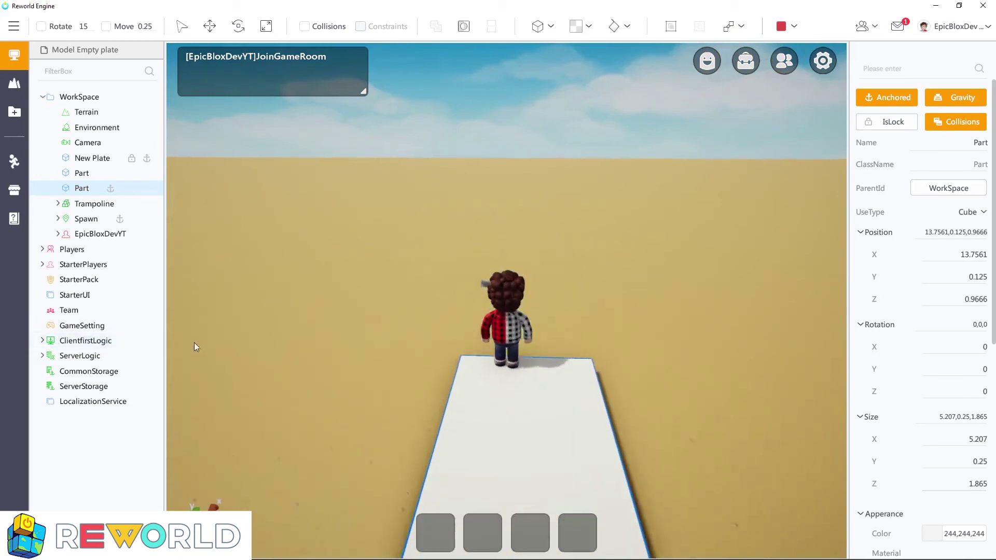
right_click_drag(451, 302, 225, 309)
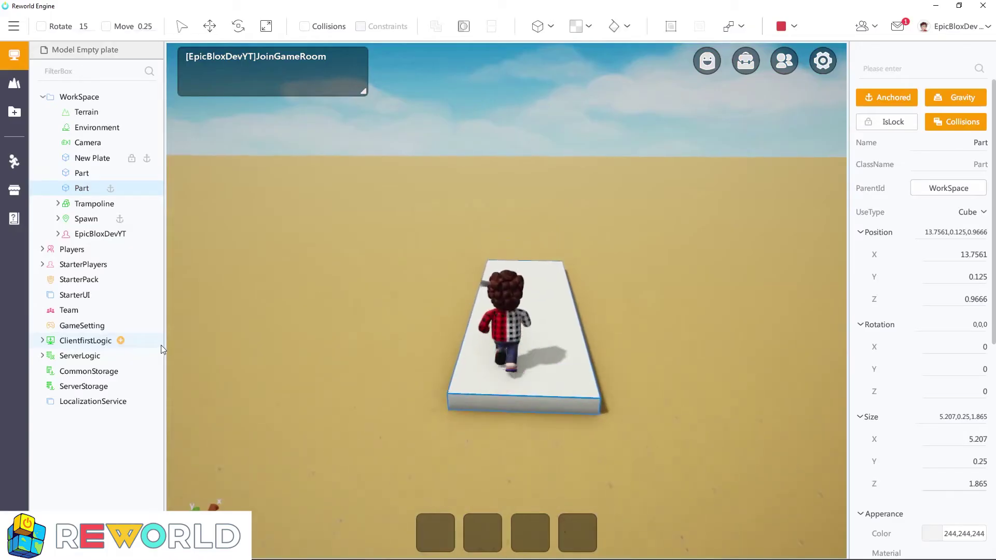
key("w")
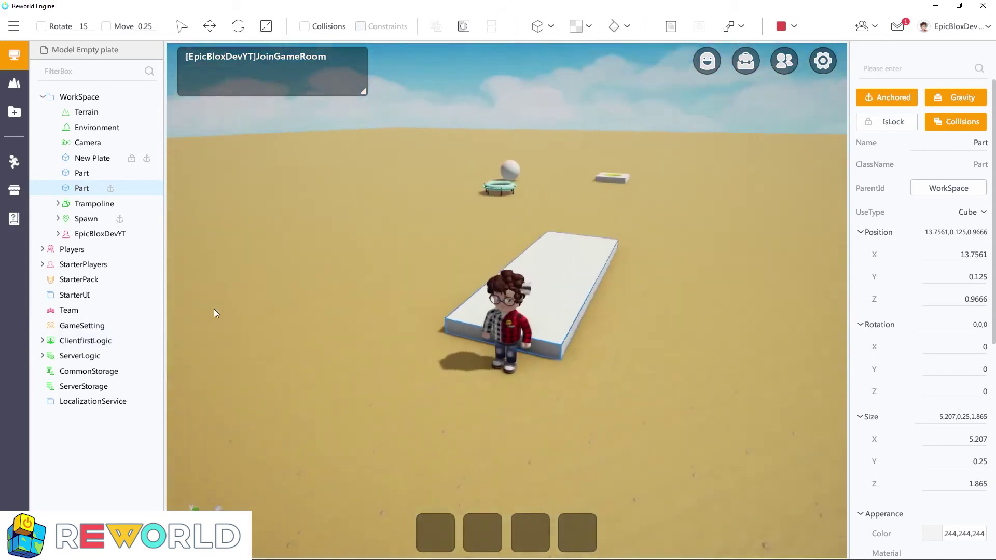
left_click(782, 27)
Run the test again, jumping and walking the character back and forth along the slab
left_click(790, 27)
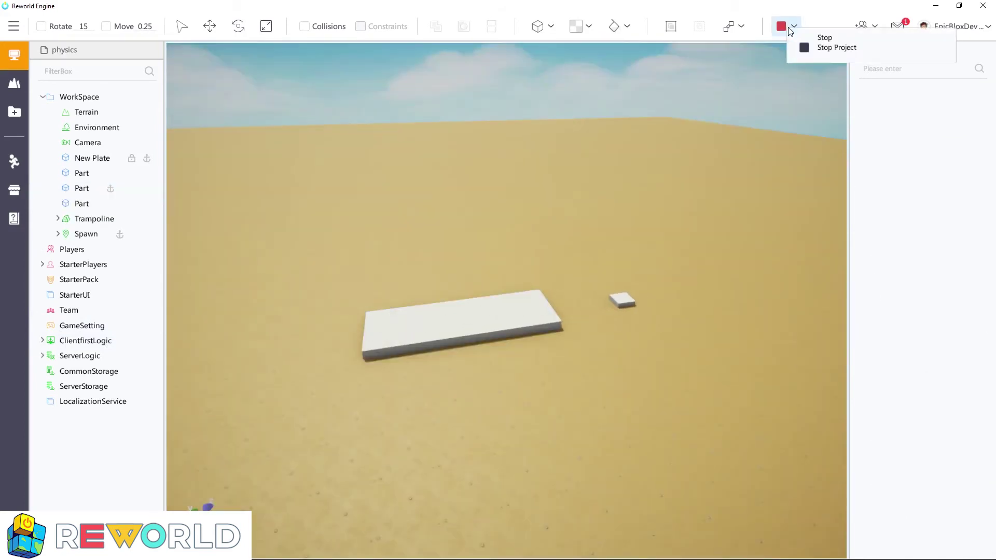
left_click(793, 27)
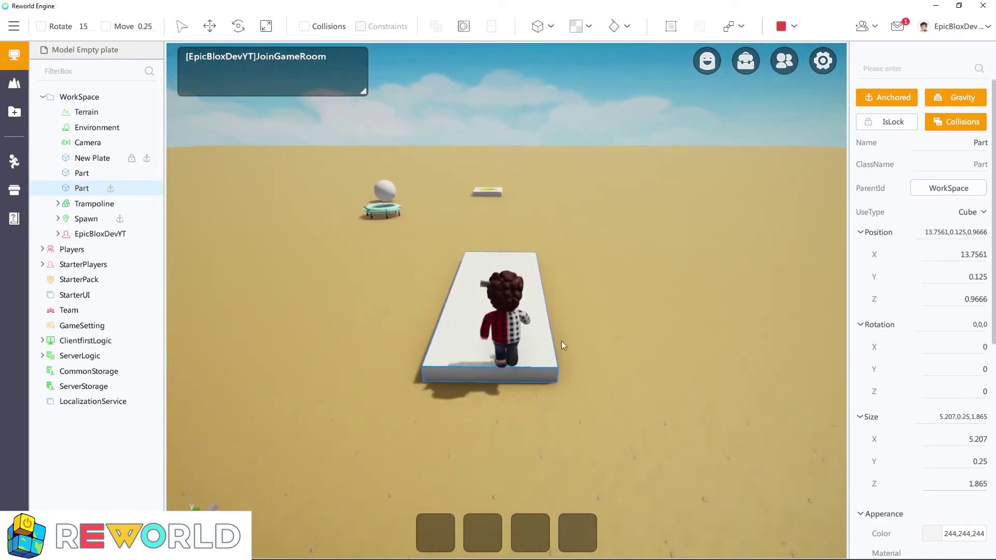
key("space")
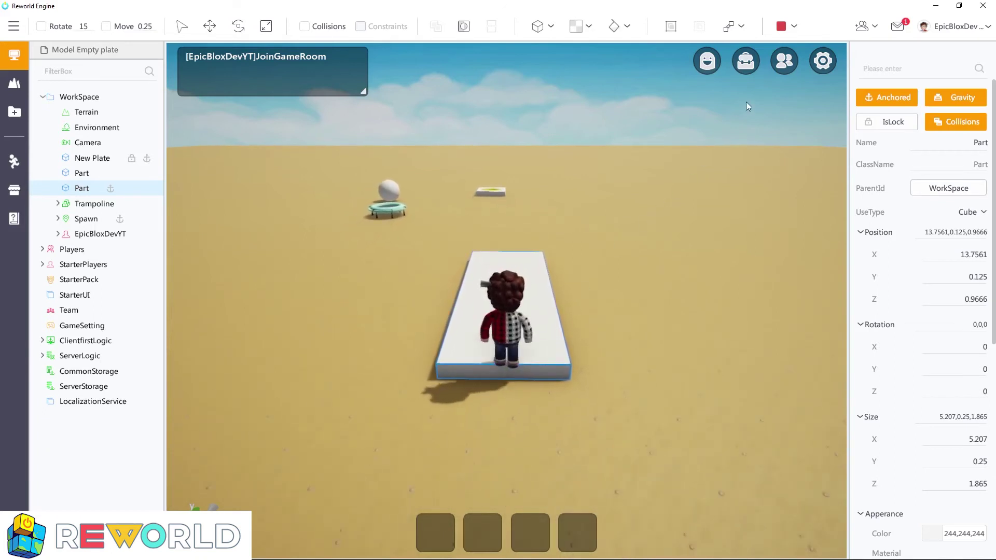
key("s")
key("w")
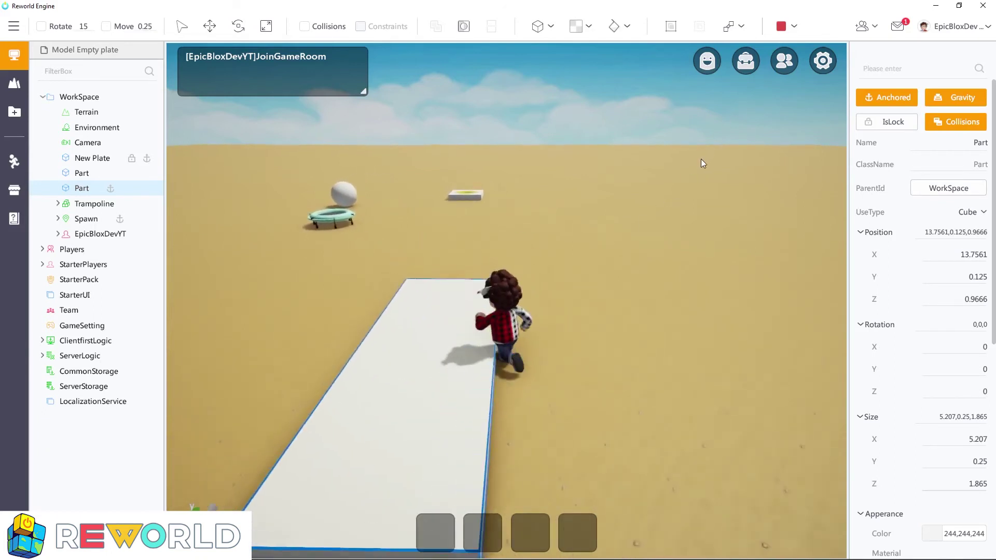
key("s")
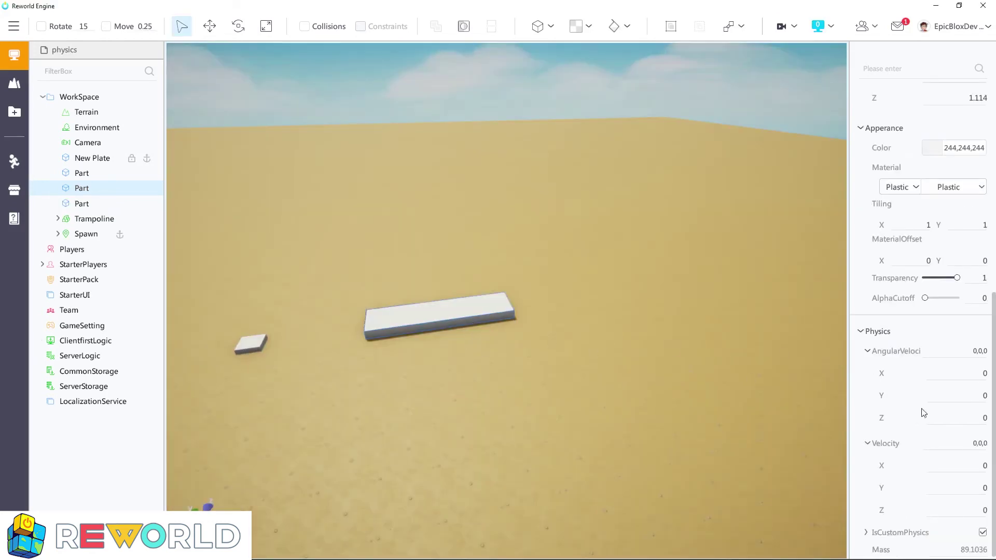
Give the unanchored slab an angular velocity about the Y axis and run a short playtest of its spin
left_click(965, 398)
left_click(779, 29)
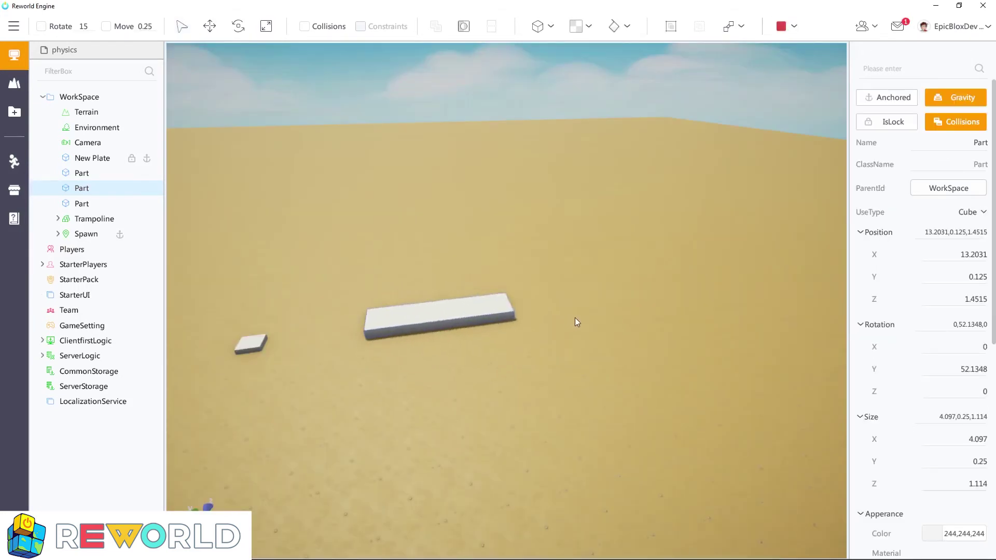
left_click(783, 30)
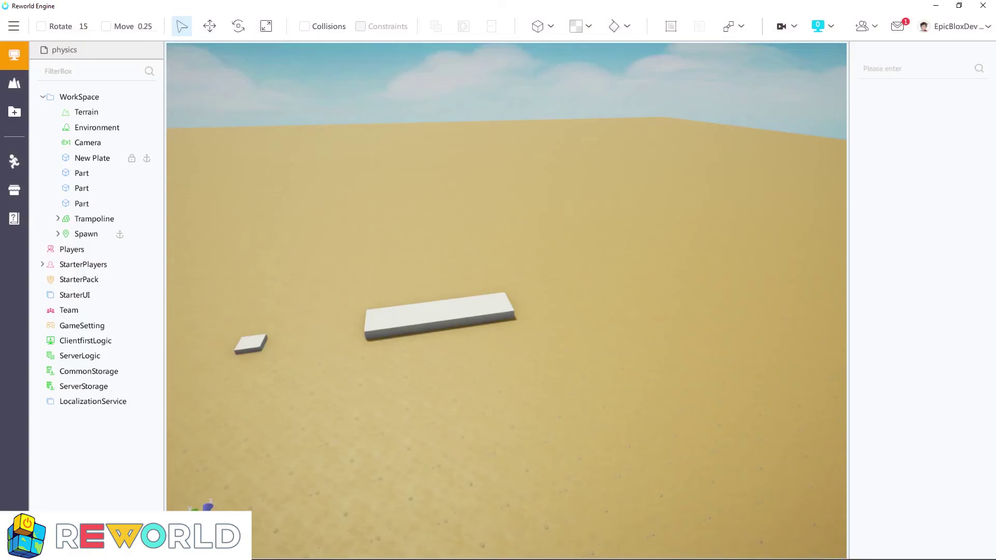
Set the Y angular velocity of the anchored square slab to 4
scroll(949, 415, "down", 8)
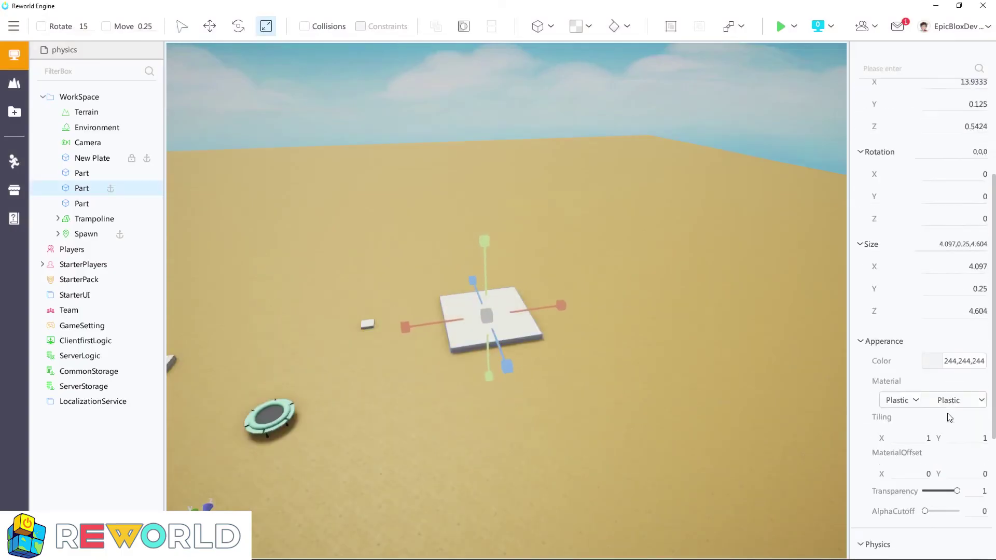
left_click(948, 397)
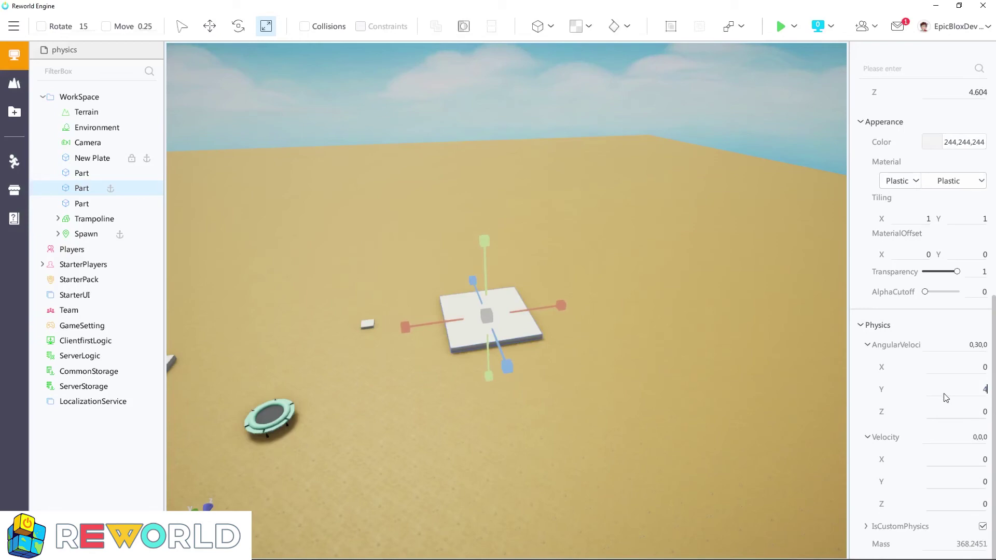
scroll(913, 389, "up", 10)
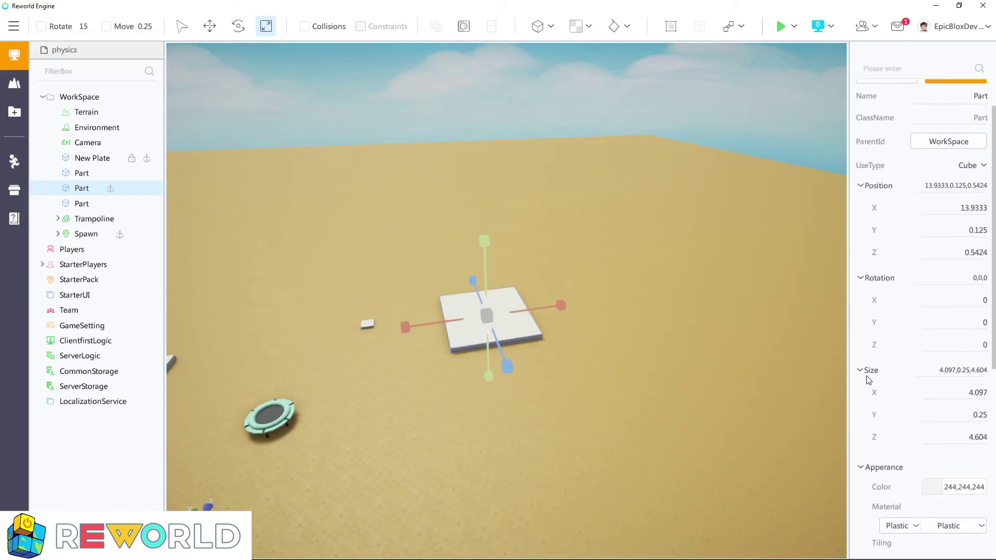
Playtest the square slab by moving the character onto it and around its surface in all directions, and stop the test
left_click(780, 26)
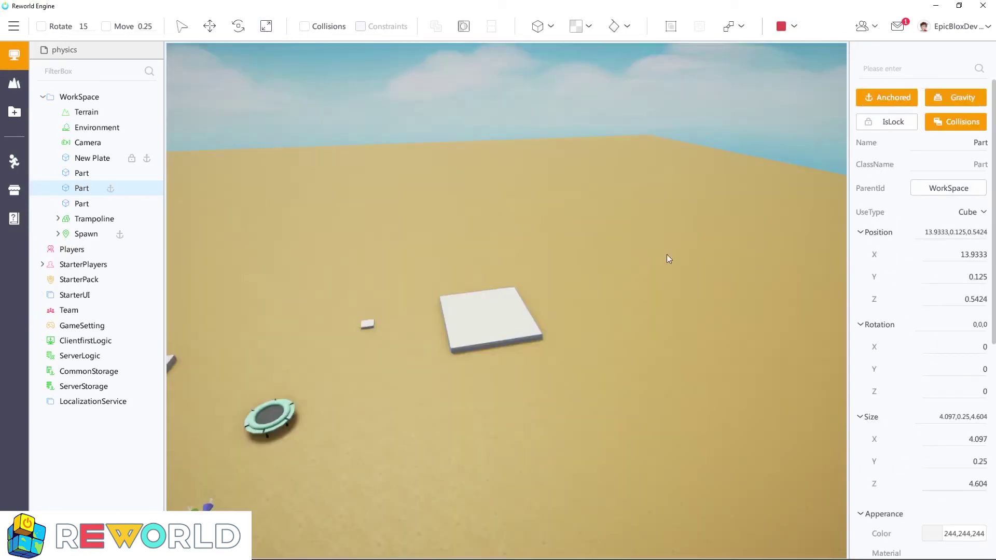
key("w")
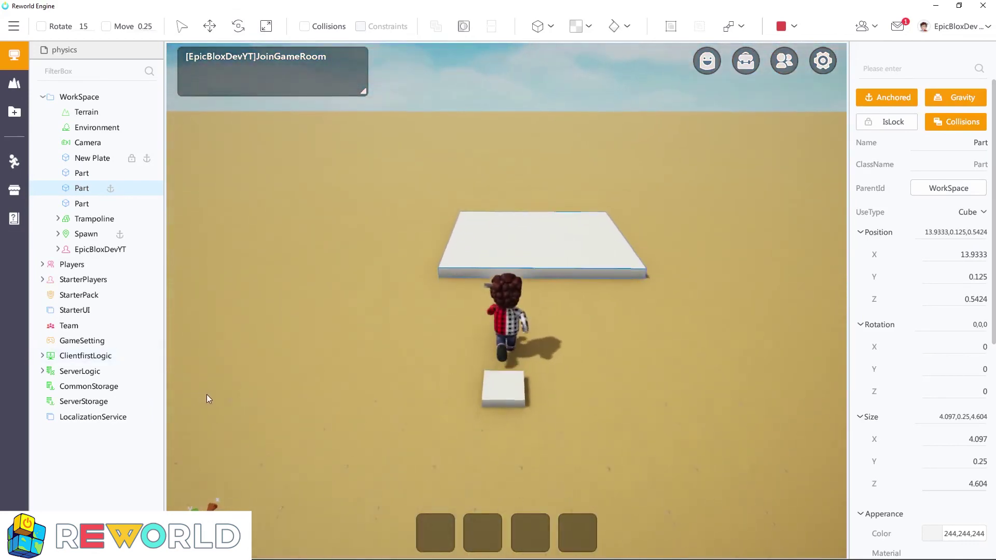
key("w")
key("d")
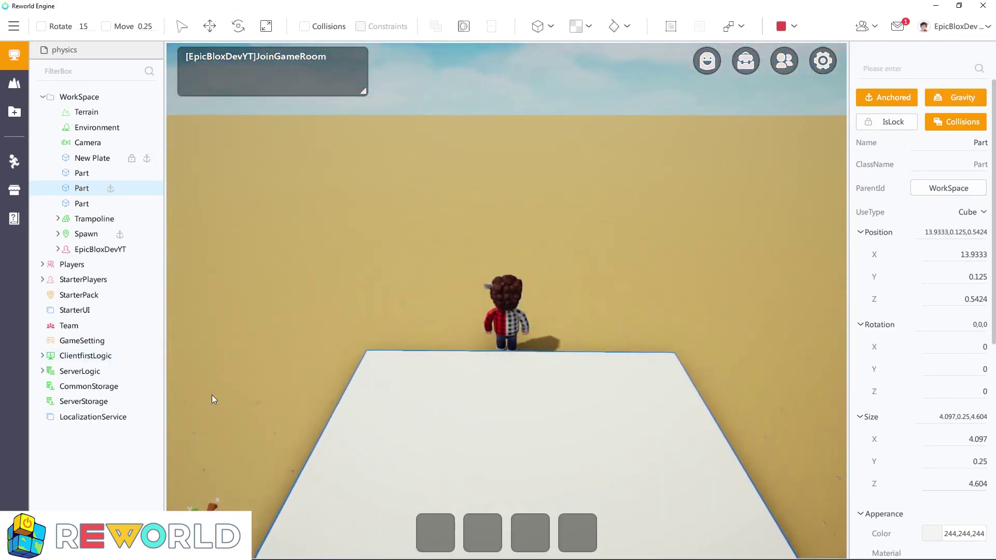
key("d")
key("s")
key("a")
key("w")
key("a")
key("d")
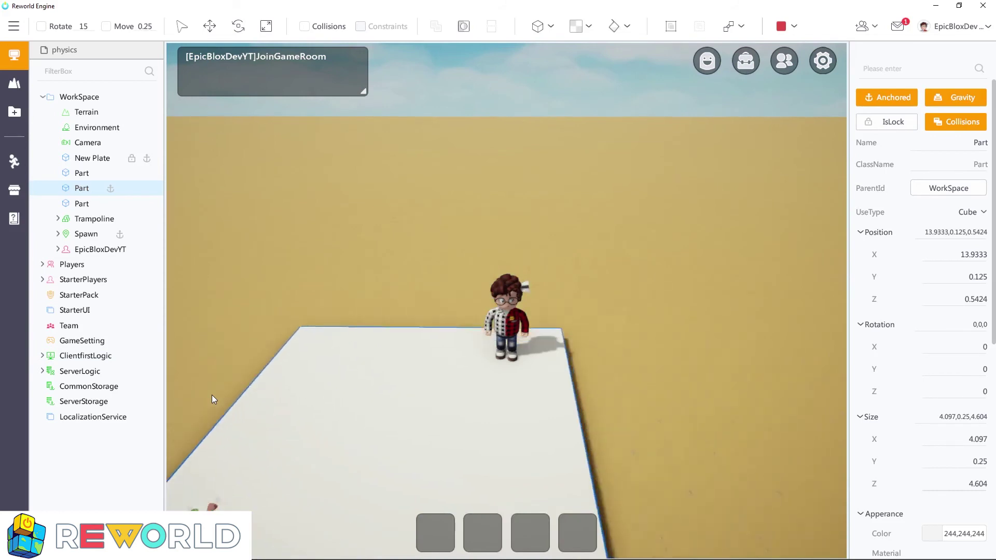
key("s")
key("a")
key("a")
key("w")
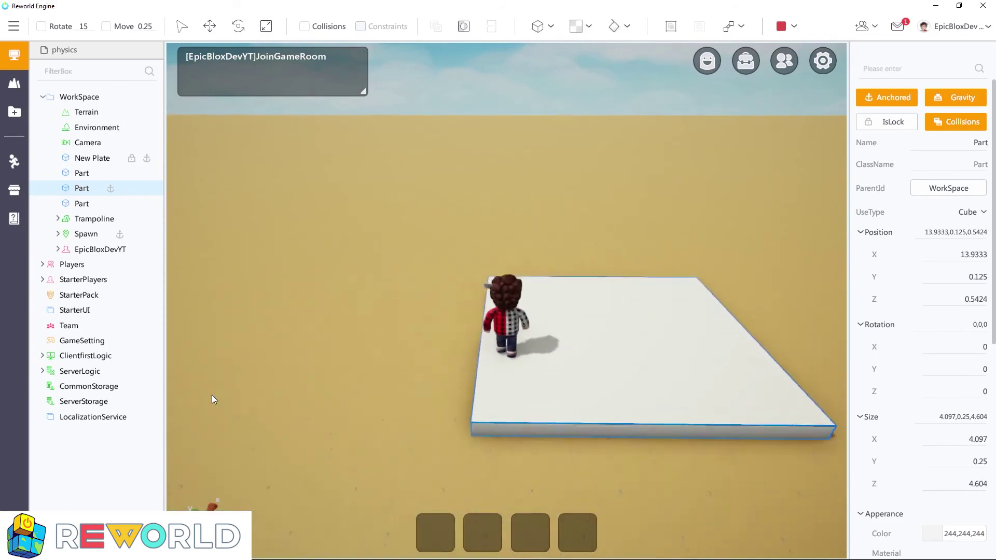
key("d")
key("d")
key("s")
key("a")
key("s")
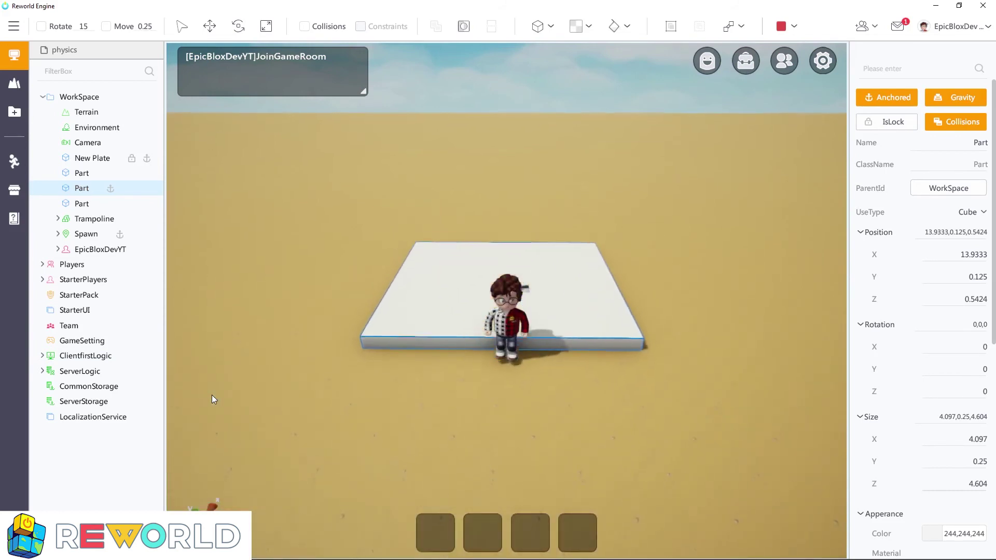
left_click(781, 26)
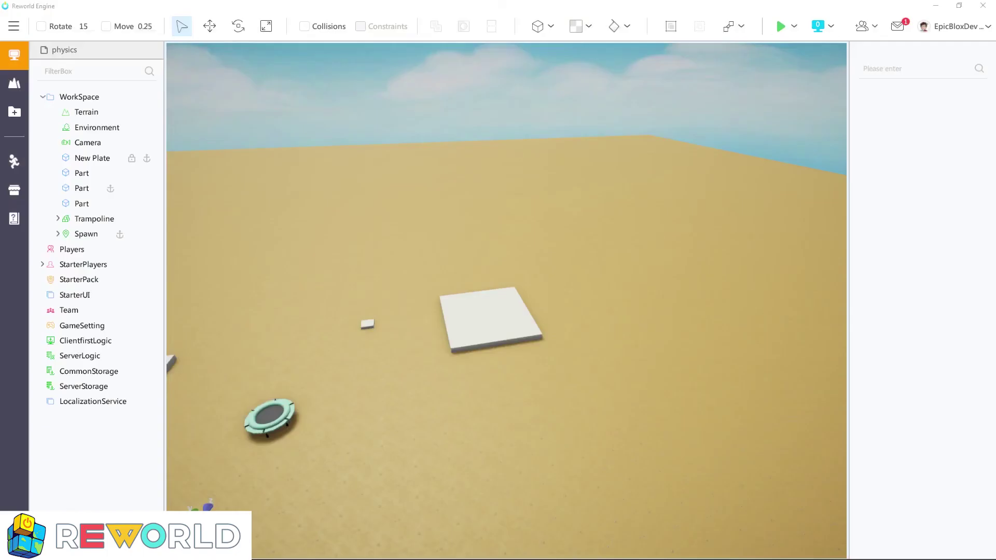
Expand the square slab's custom physics settings and examine its mass, density, friction, bounciness and friction weight
left_click(492, 319)
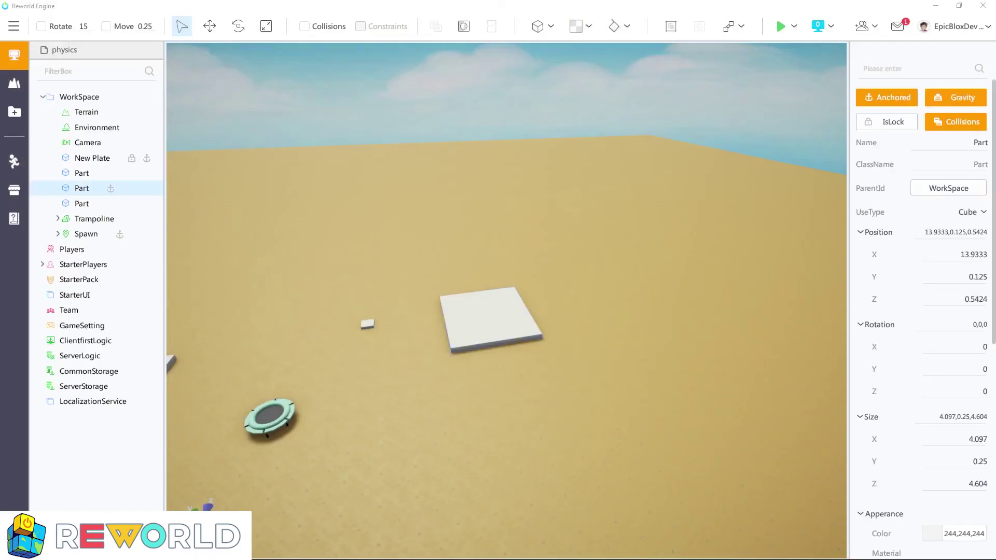
scroll(945, 363, "down", 8)
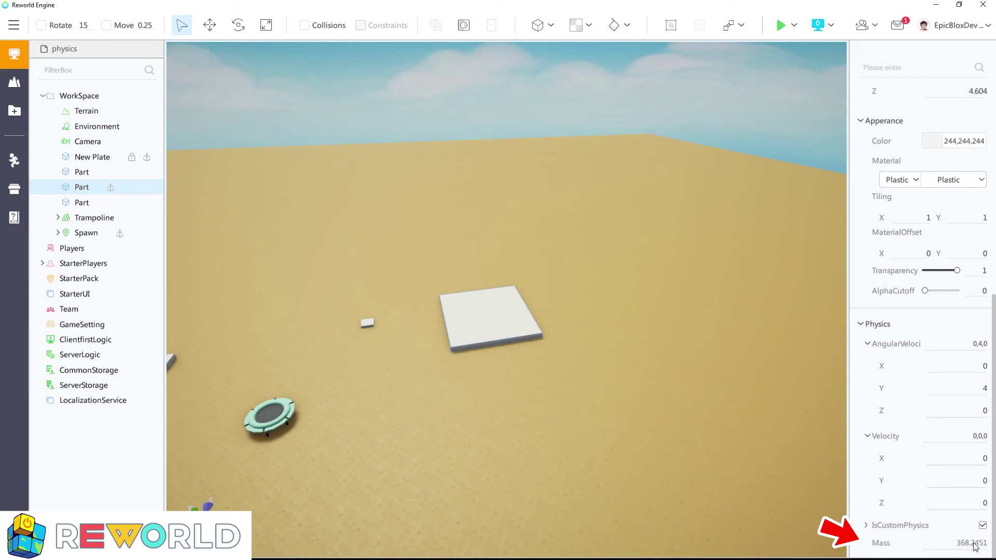
left_click(868, 530)
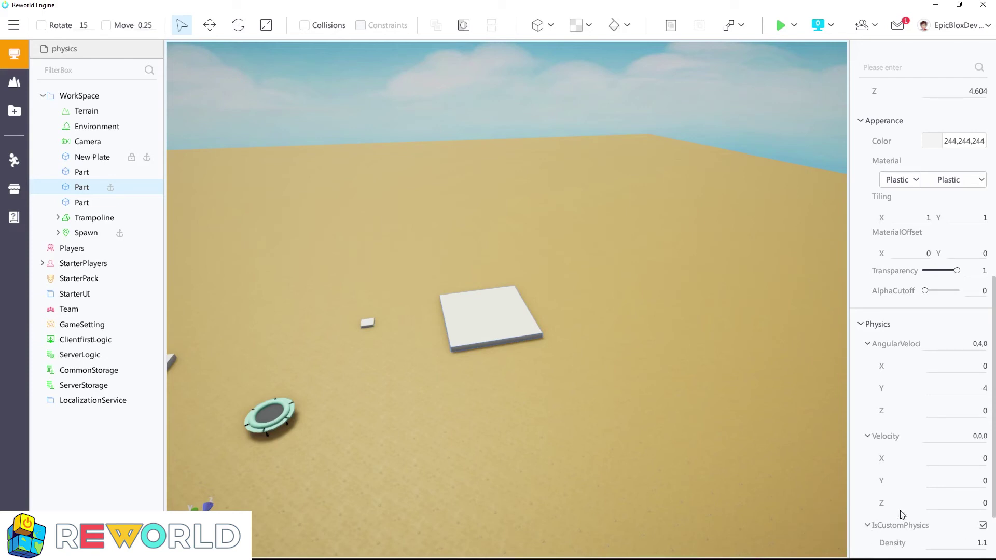
scroll(936, 502, "down", 2)
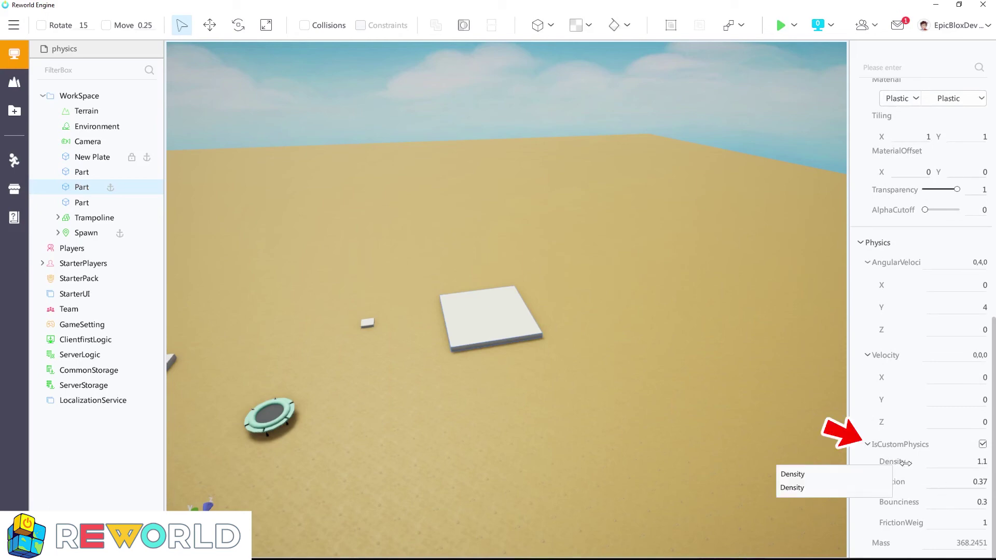
mouse_move(899, 484)
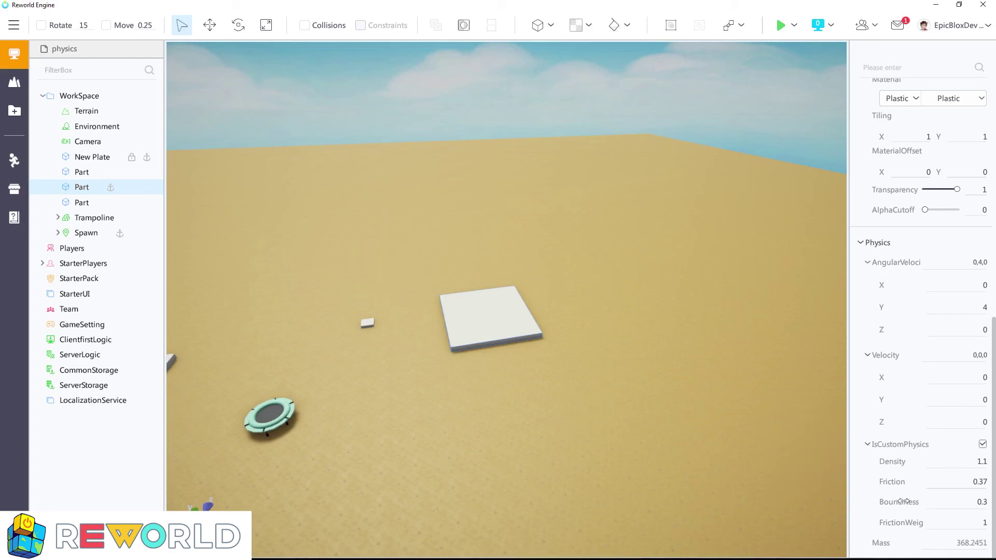
mouse_move(902, 503)
mouse_move(909, 524)
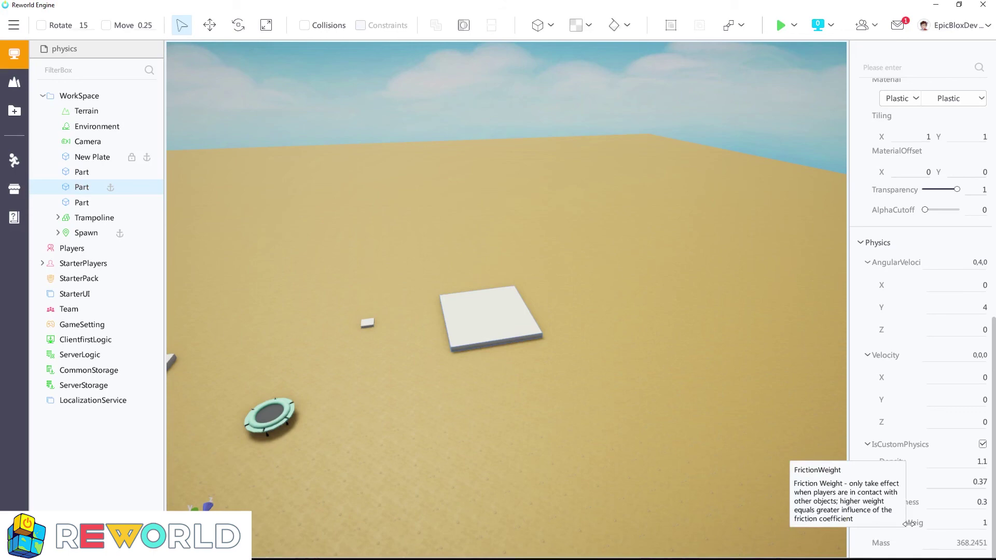